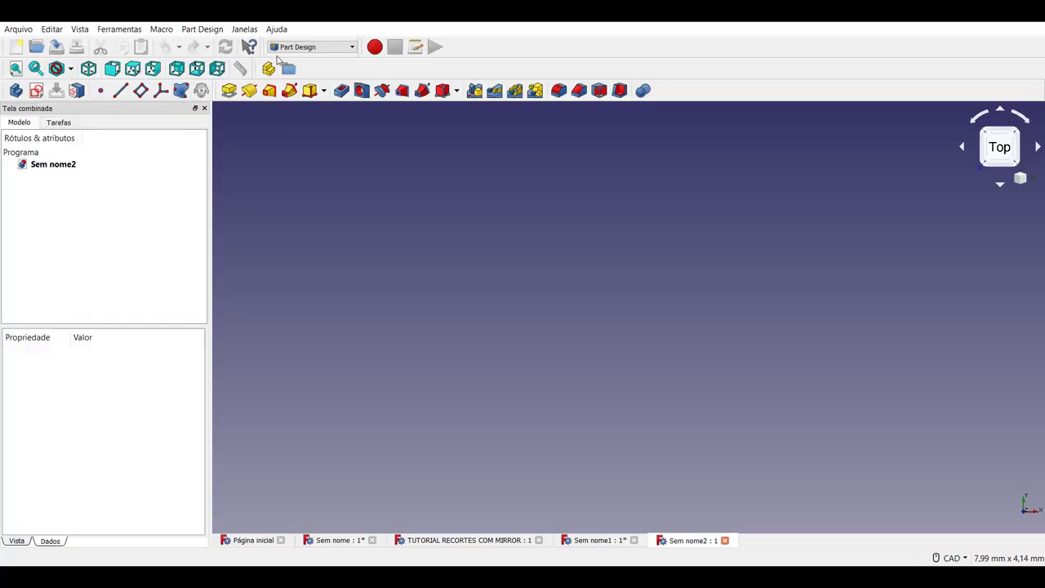
- Create a sketch on the YZ plane and draw a closed wedge polyline starting at the origin
left_click(36, 91)
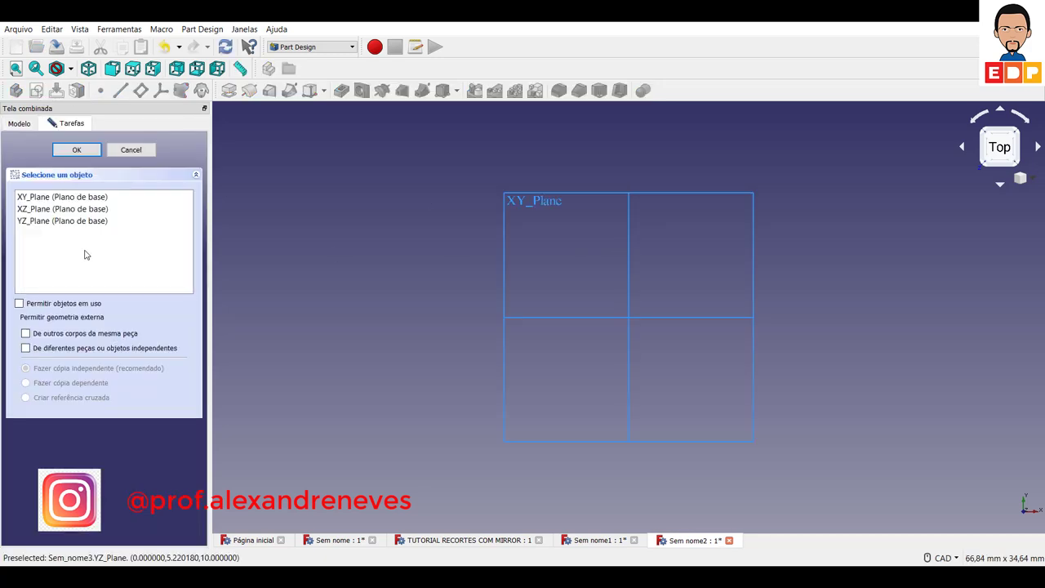
left_click(76, 150)
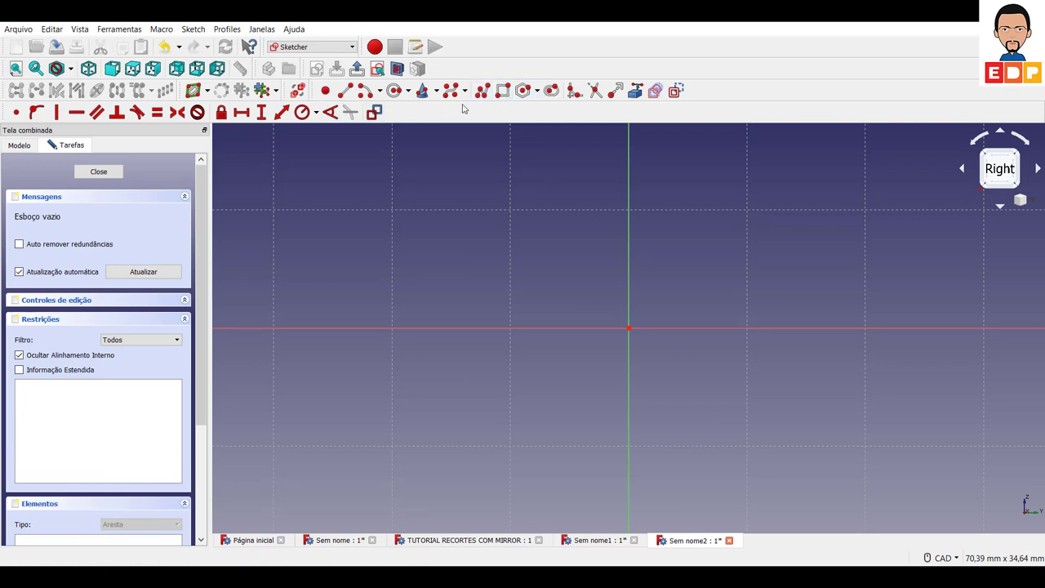
left_click(482, 89)
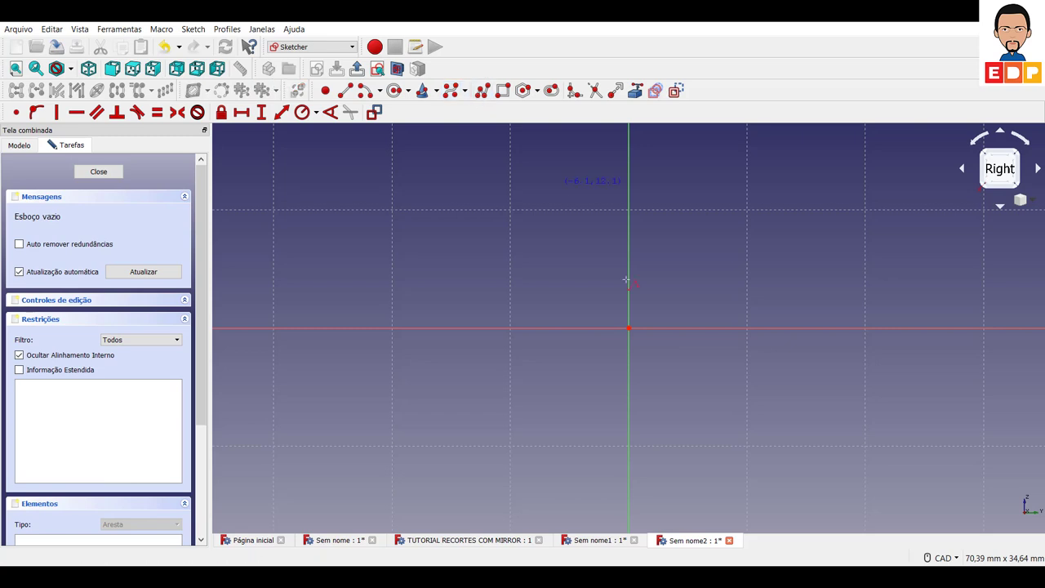
left_click(629, 328)
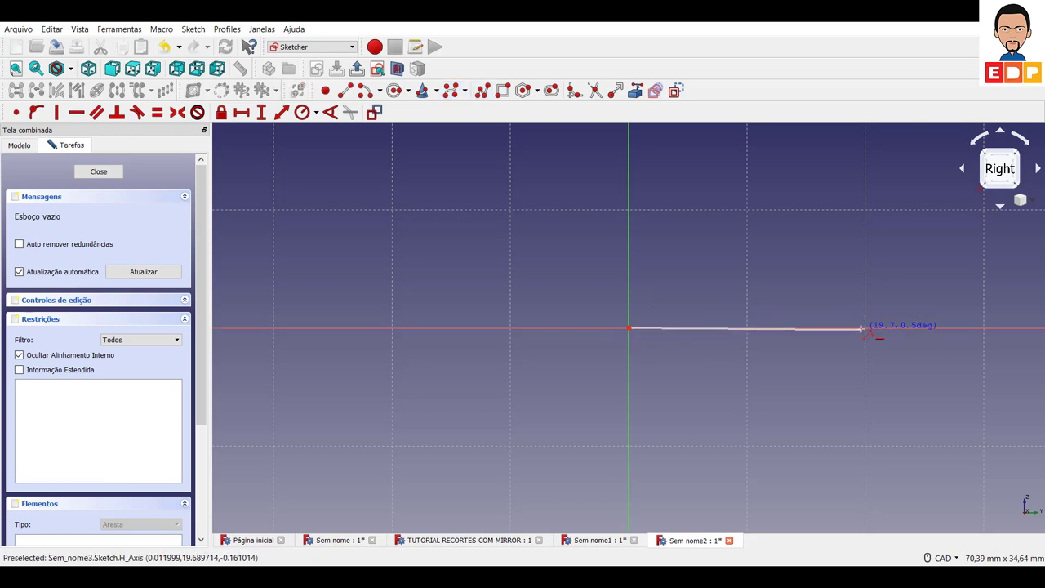
left_click(862, 327)
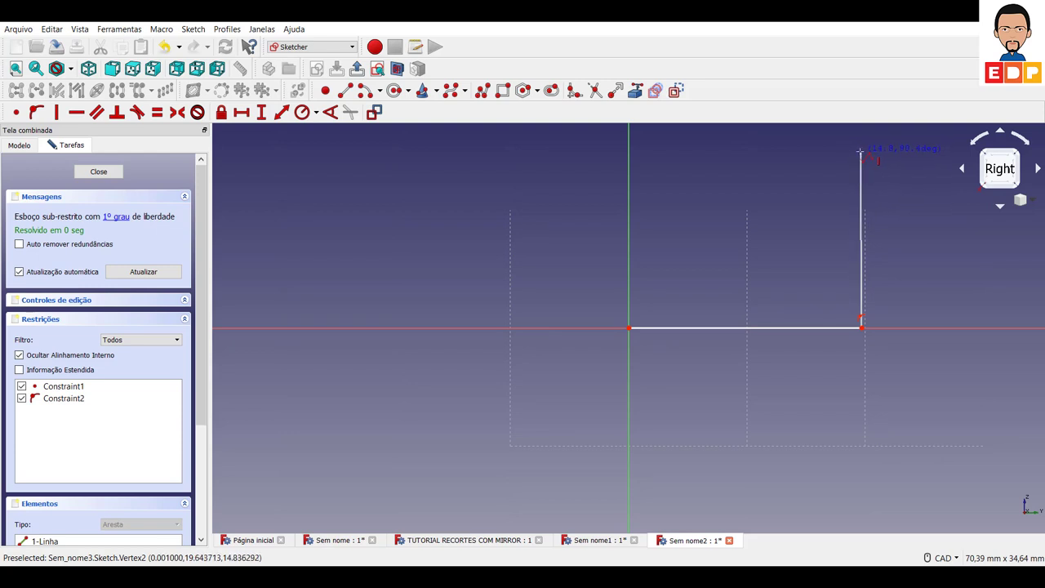
left_click(862, 151)
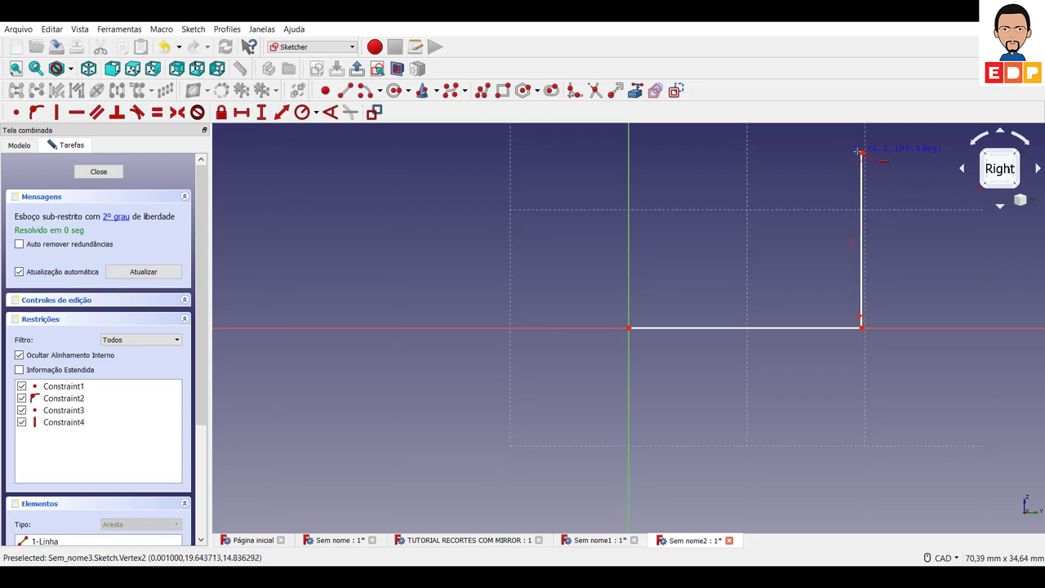
left_click(798, 153)
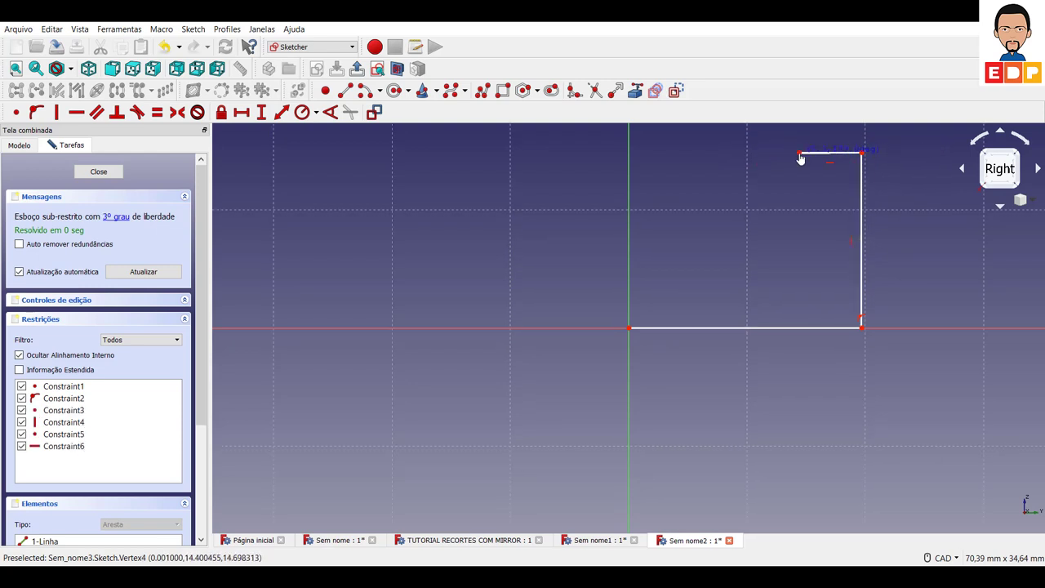
left_click(629, 328)
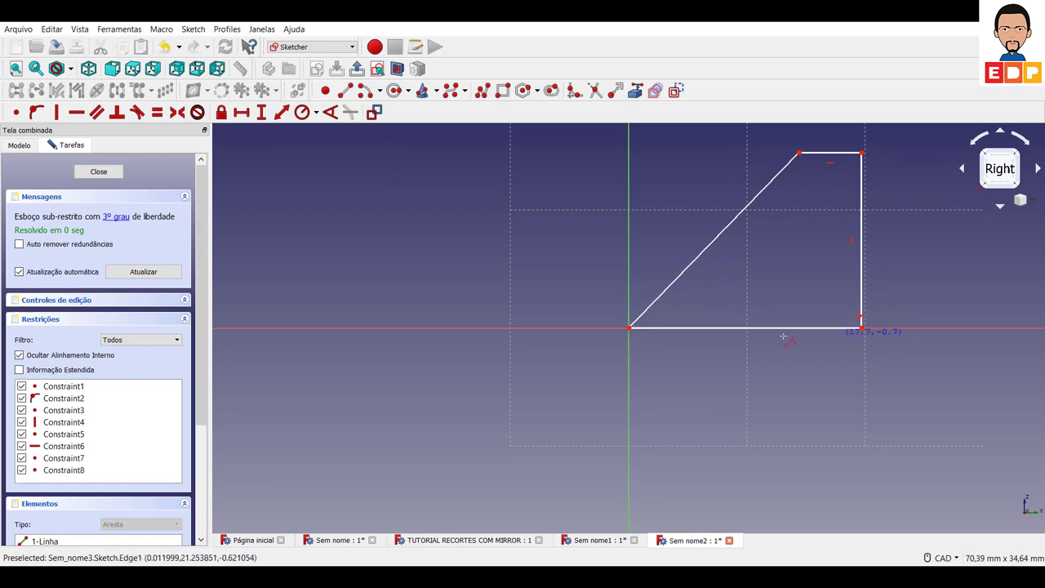
- Select the outline's bottom edge together with its right vertical edge
key("Escape")
left_click(732, 329)
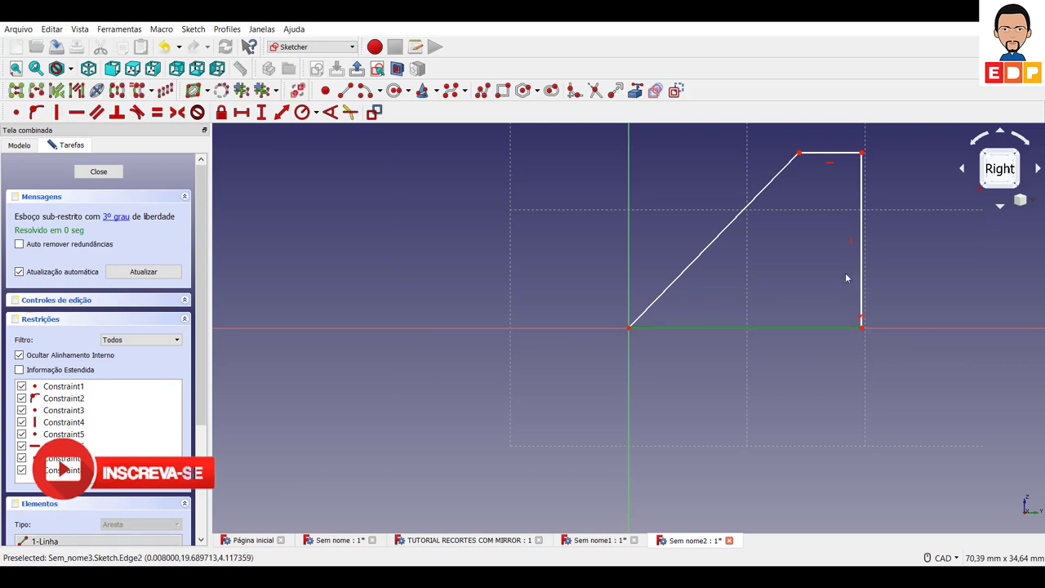
left_click(863, 281)
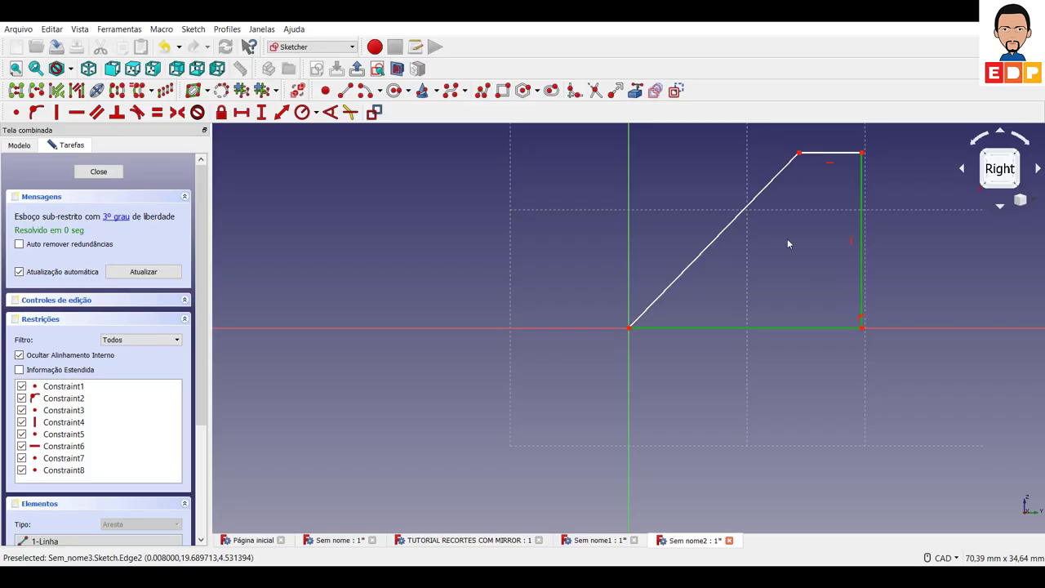
- Make the bottom edge equal to the right side and dimension the right side 26 mm tall
left_click(156, 112)
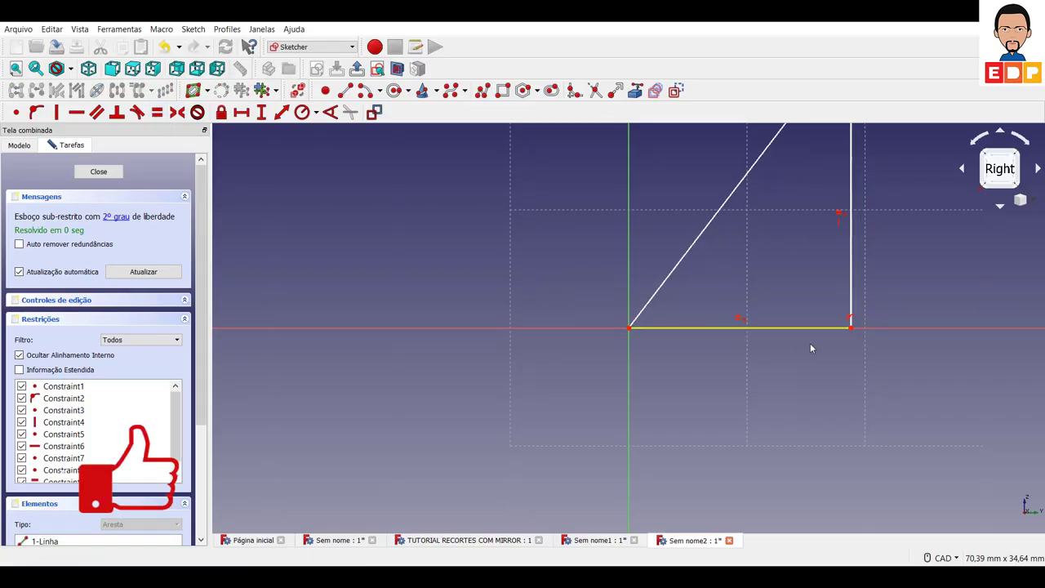
middle_click_drag(867, 416, 783, 468)
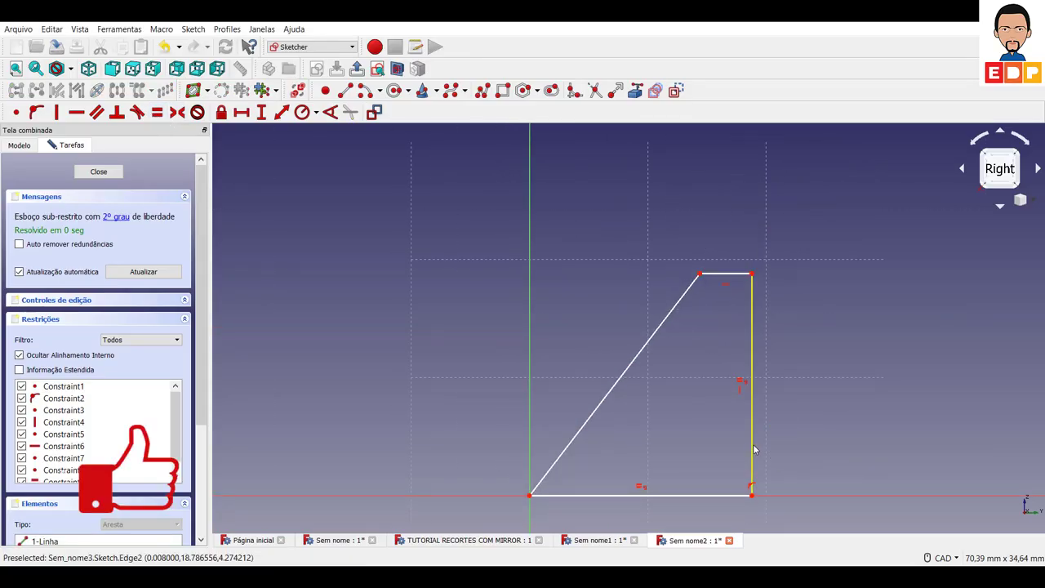
left_click(754, 451)
left_click(262, 112)
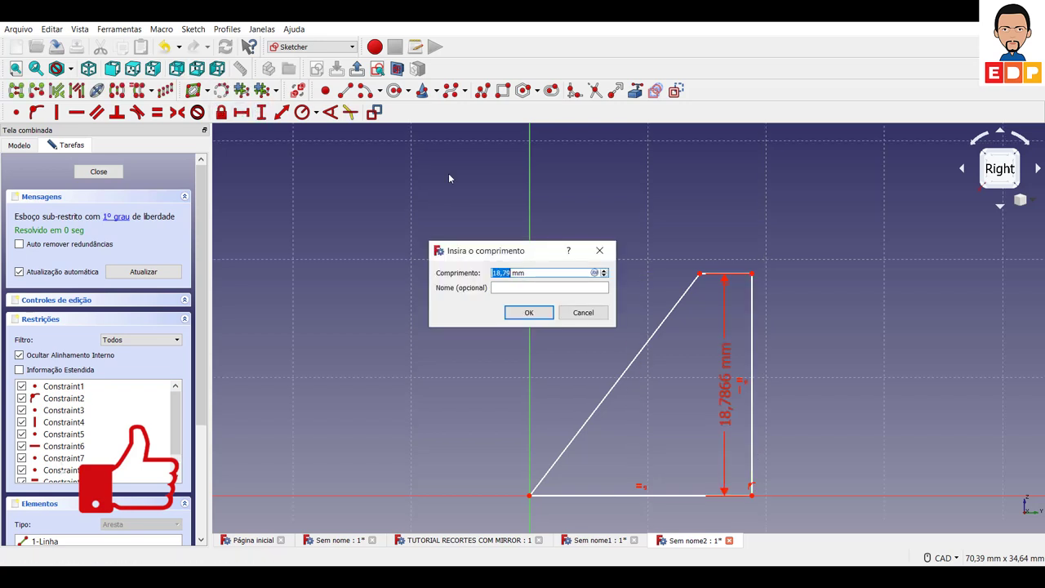
type("26")
key("Return")
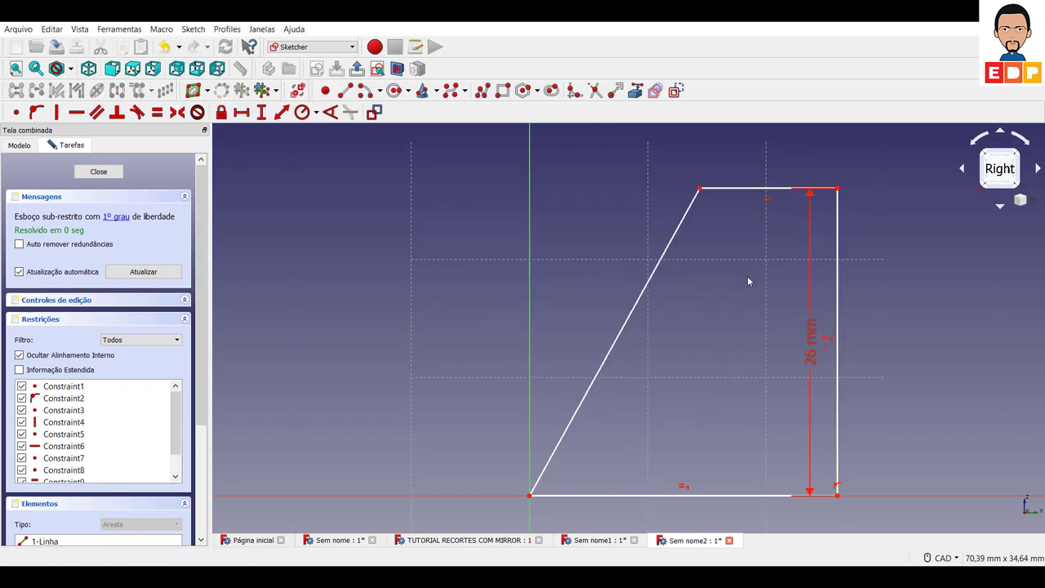
- Dimension the top edge 5 mm, move both labels clear of the outline, and close the sketch
left_click(754, 196)
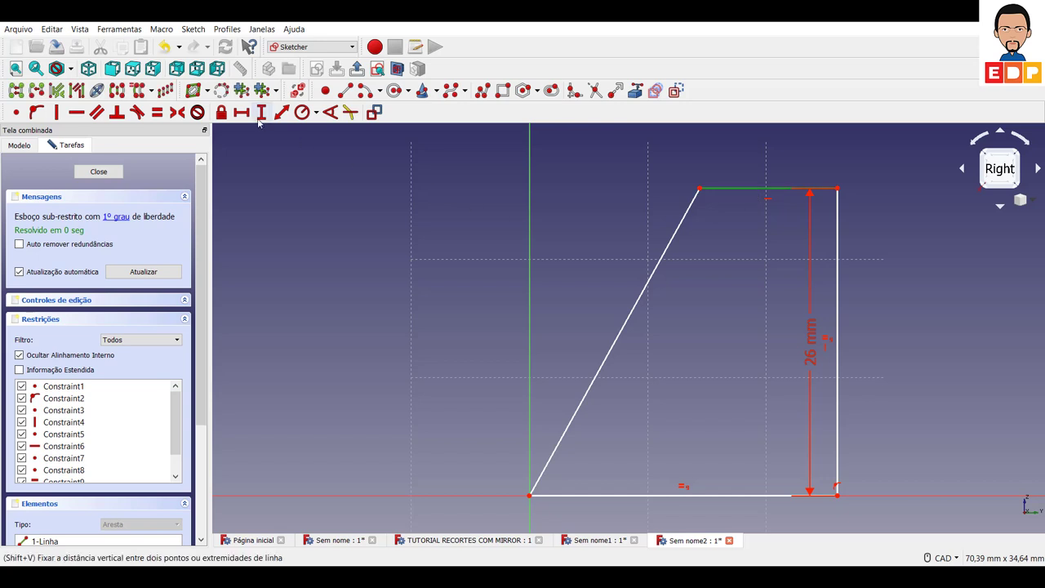
left_click(241, 113)
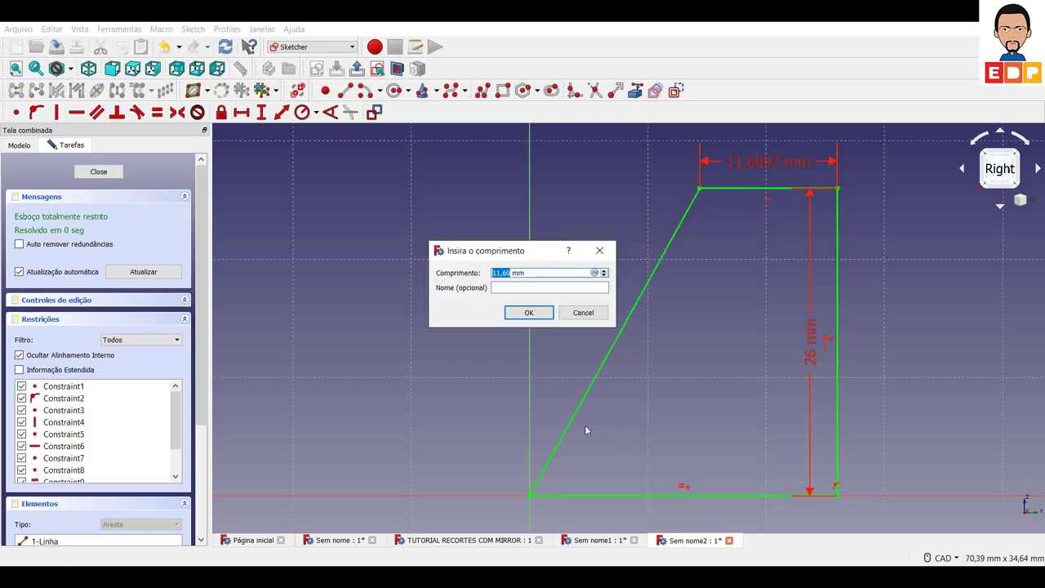
type("5")
key("Return")
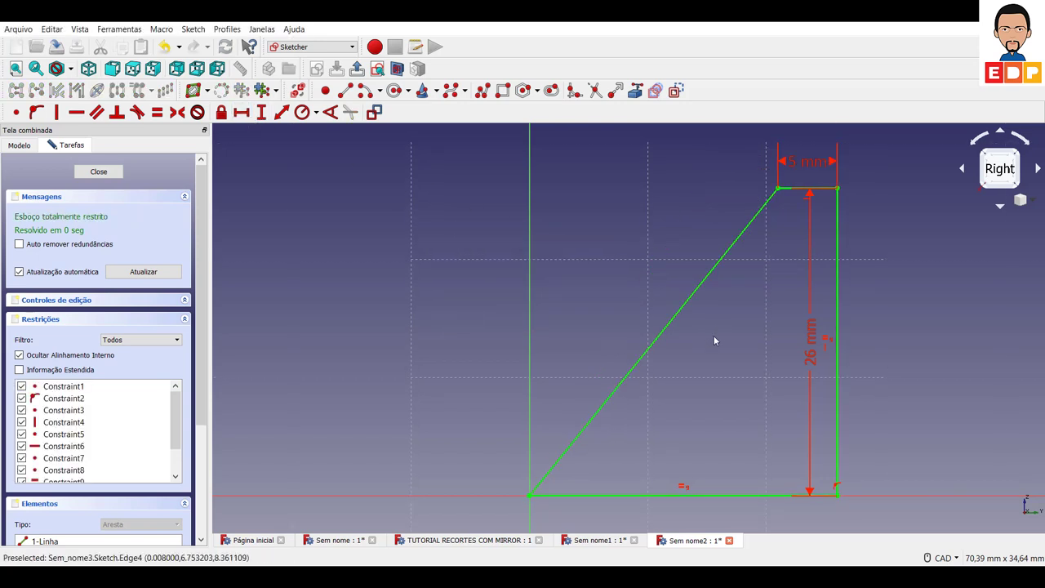
left_click_drag(814, 357, 901, 359)
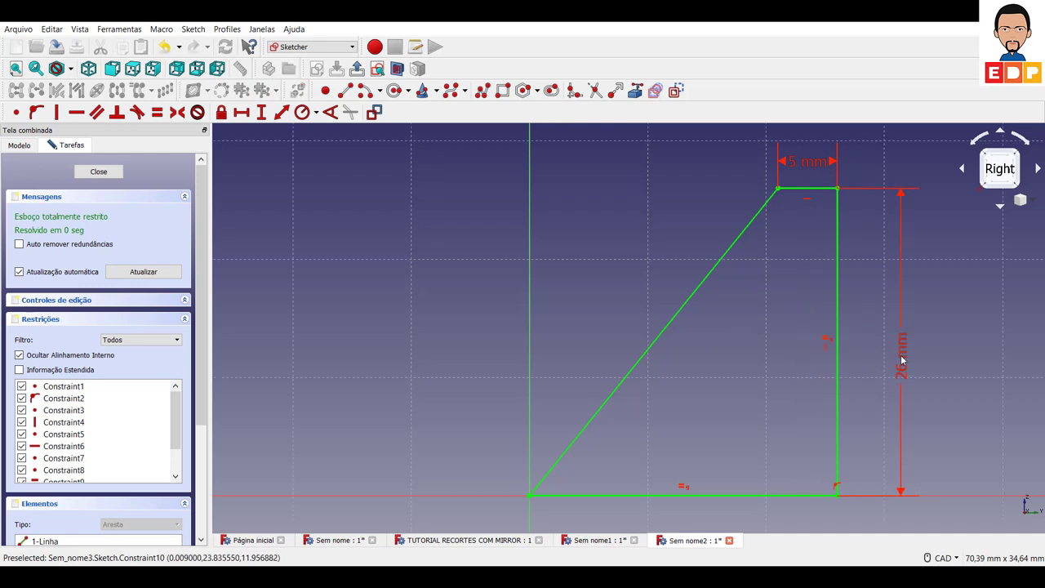
left_click_drag(806, 163, 679, 169)
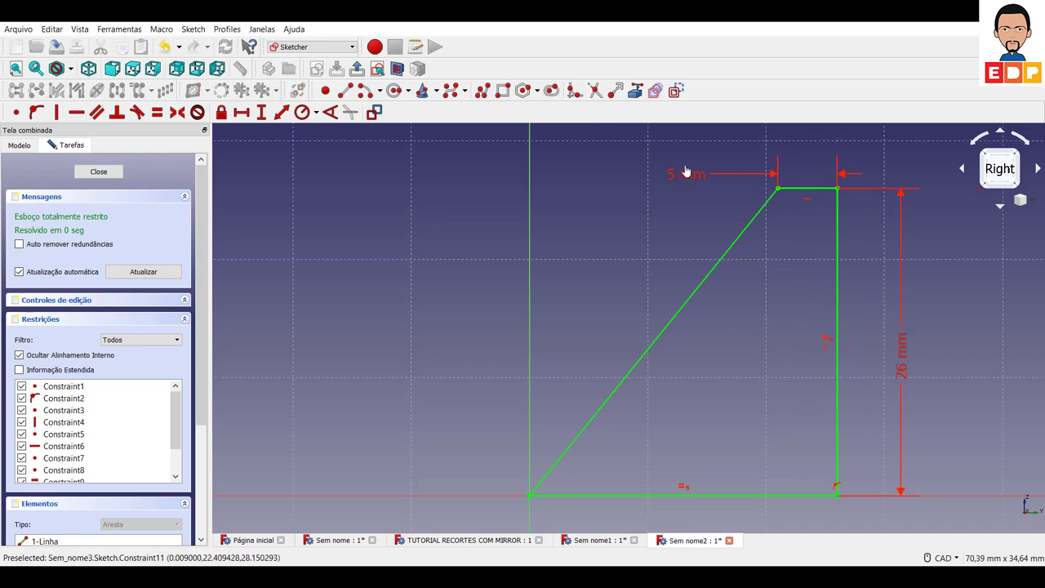
left_click(98, 172)
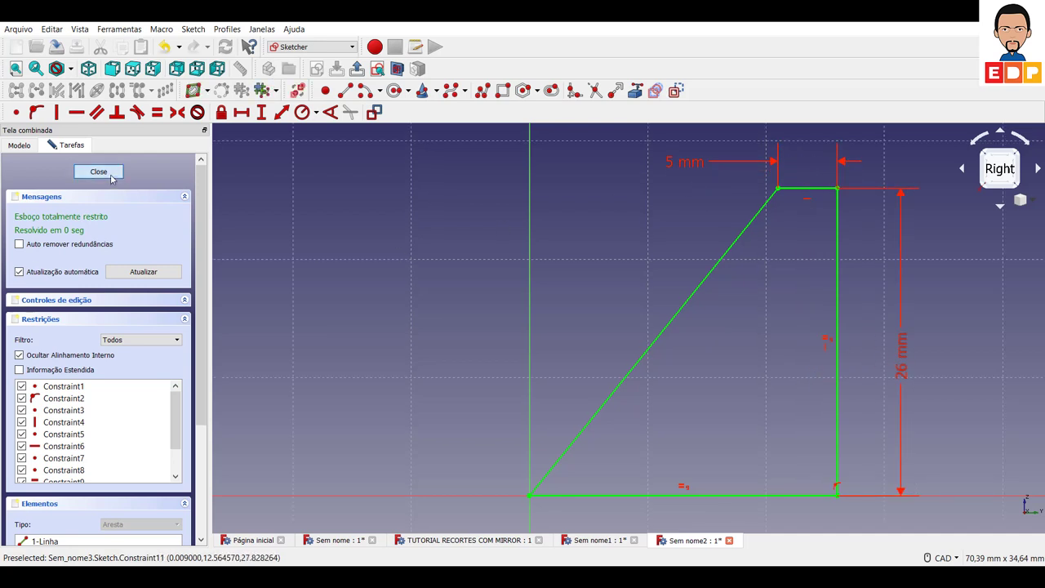
scroll(771, 424, "down", 3)
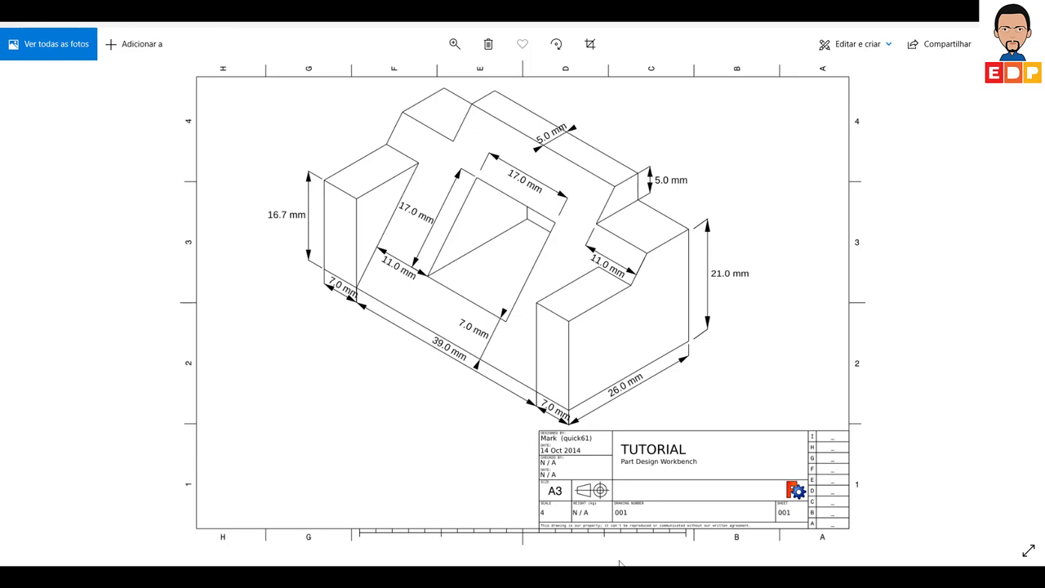
- Return from the tutorial reference drawing to the FreeCAD model
key("alt+Tab")
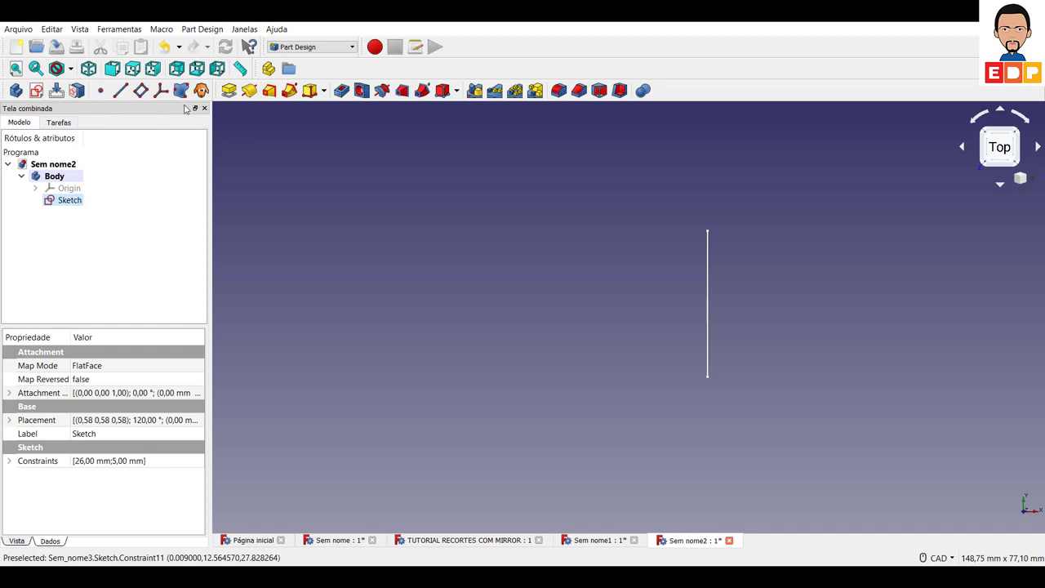
- Pad the wedge sketch 53 mm, symmetric to its plane
left_click(229, 90)
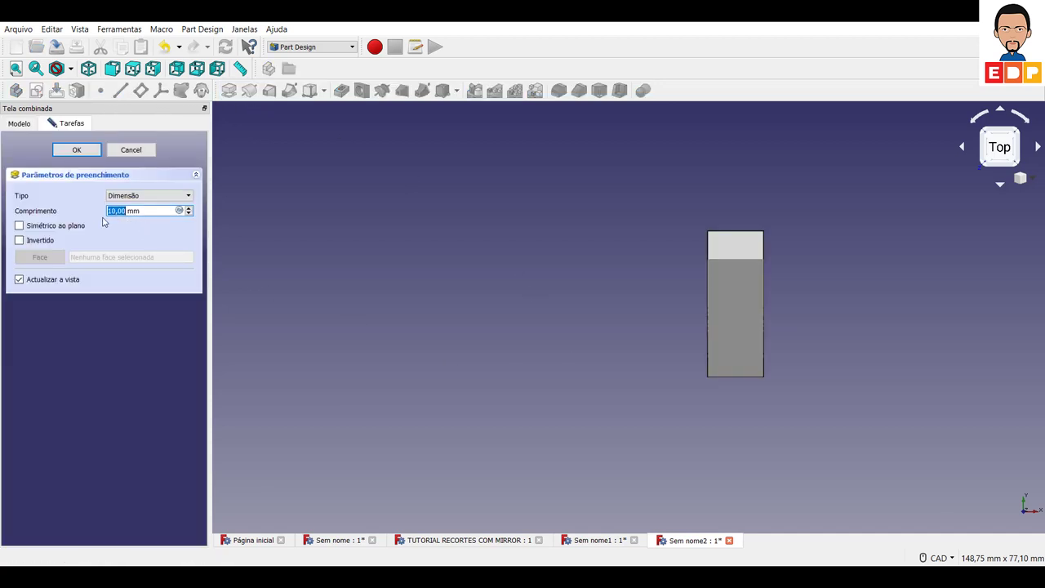
left_click(59, 226)
left_click_drag(129, 211, 86, 216)
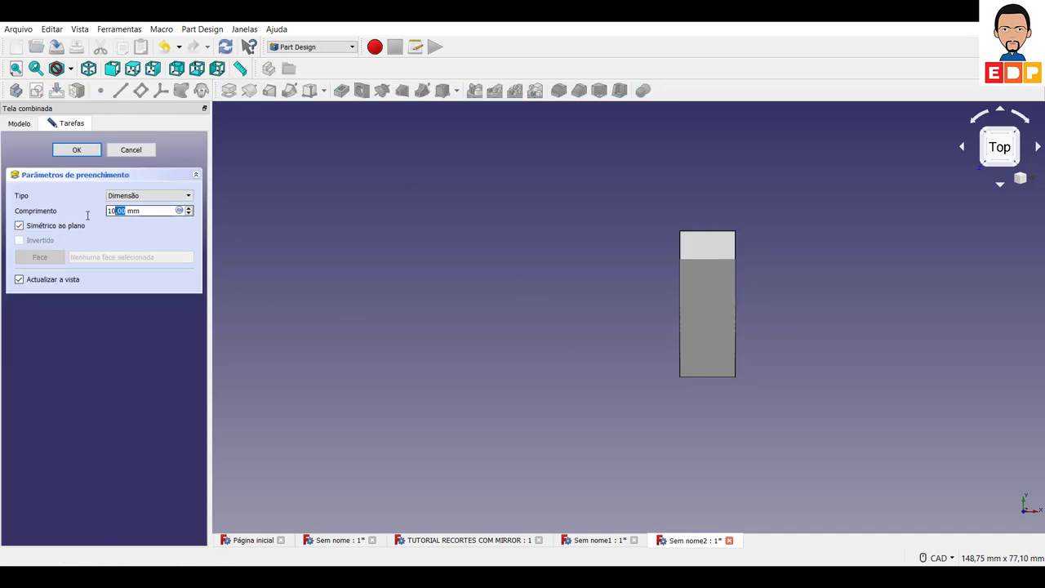
type("53")
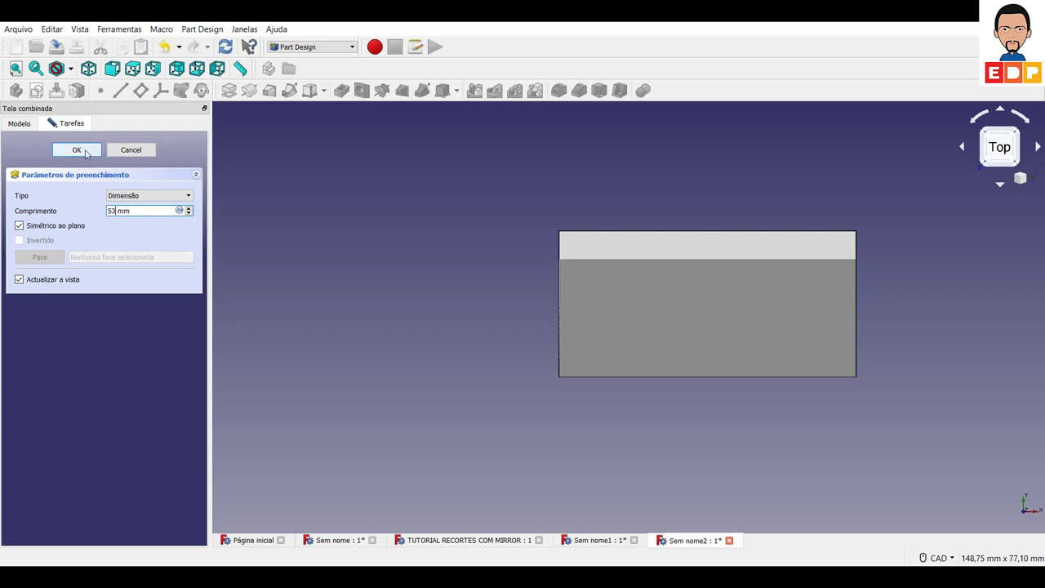
left_click(96, 155)
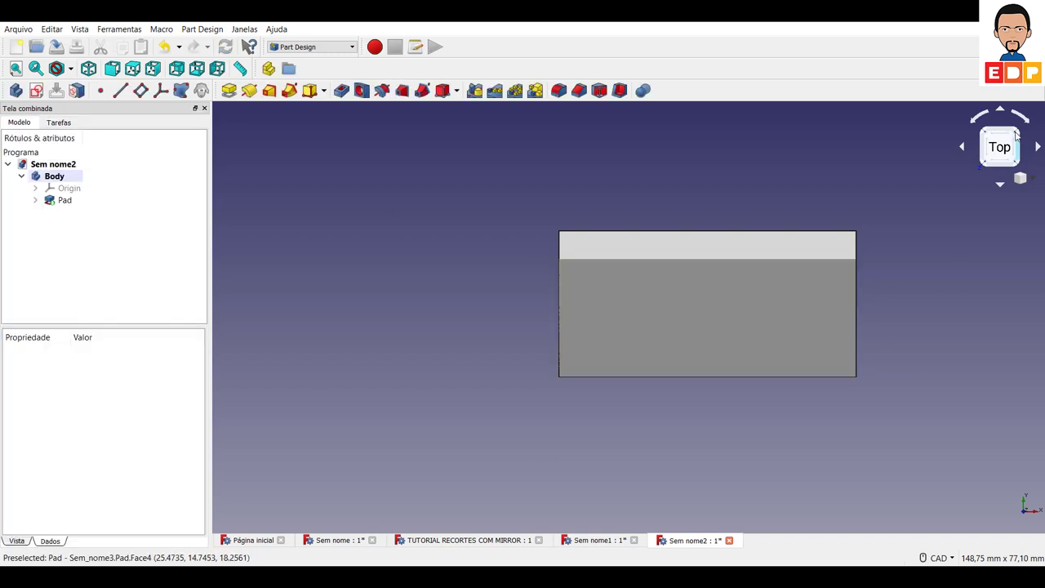
- In isometric view, select the block's large front face and create a new sketch on it
left_click(1017, 131)
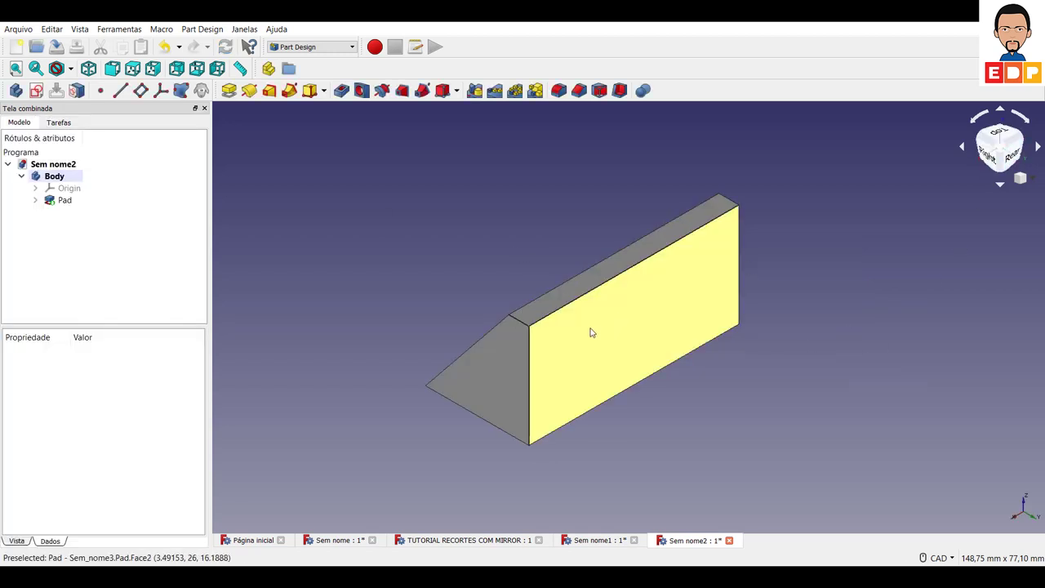
left_click(634, 343)
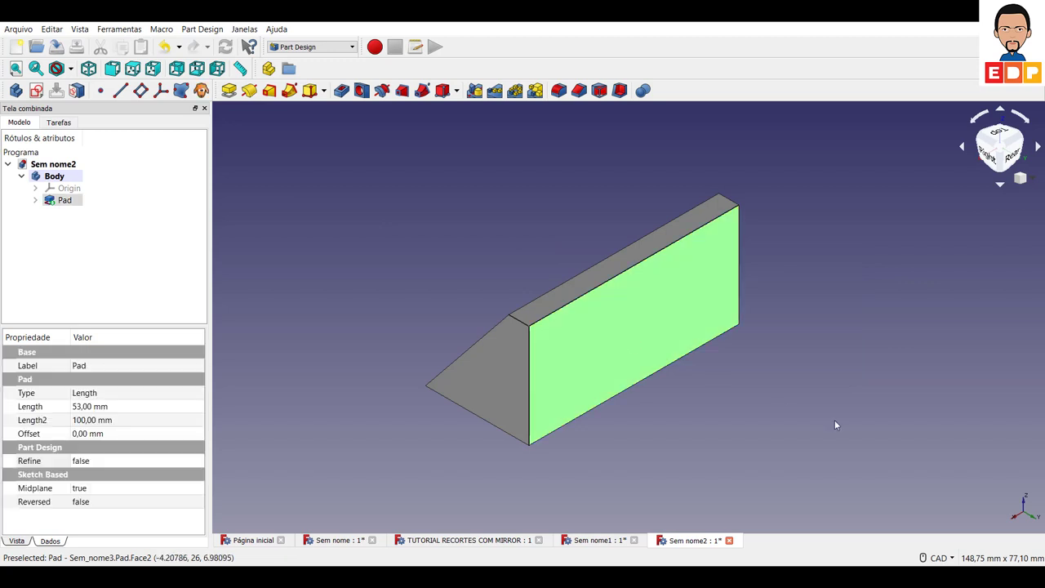
left_click(834, 420)
left_click(720, 351)
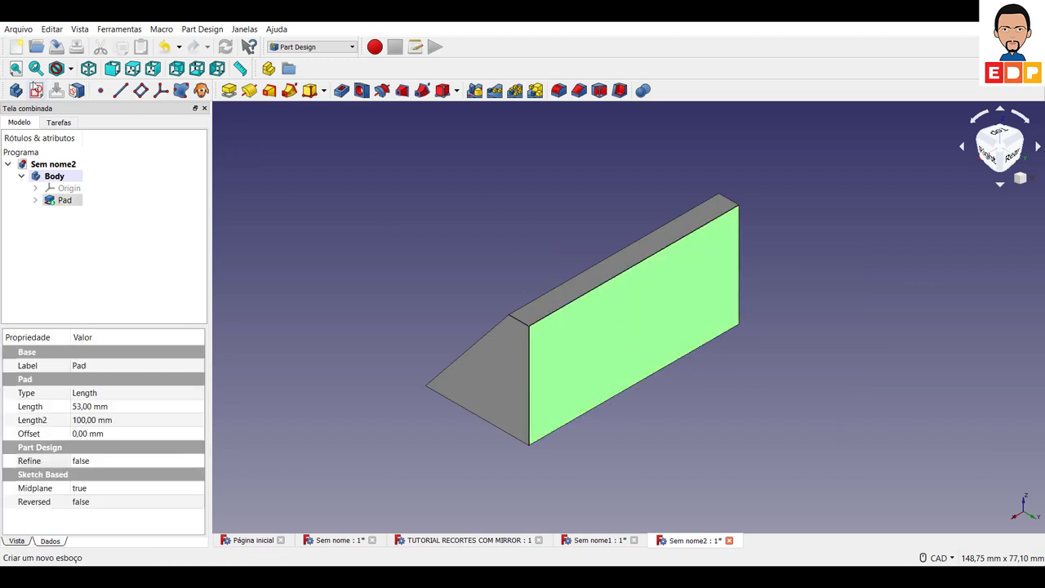
left_click(37, 90)
middle_click_drag(857, 358, 797, 452)
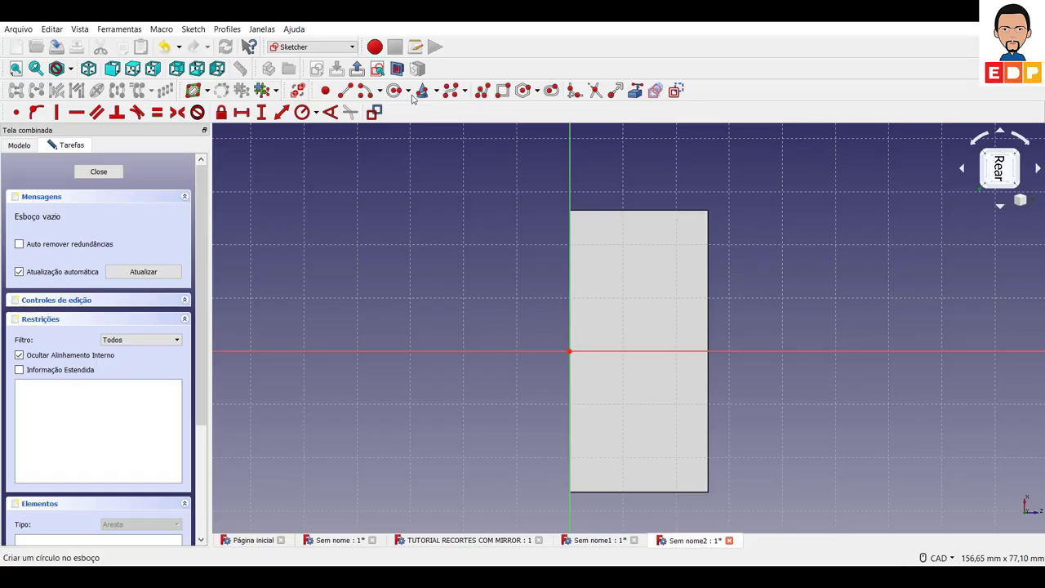
- Draw a small rectangle near the face's top-right corner
left_click(503, 90)
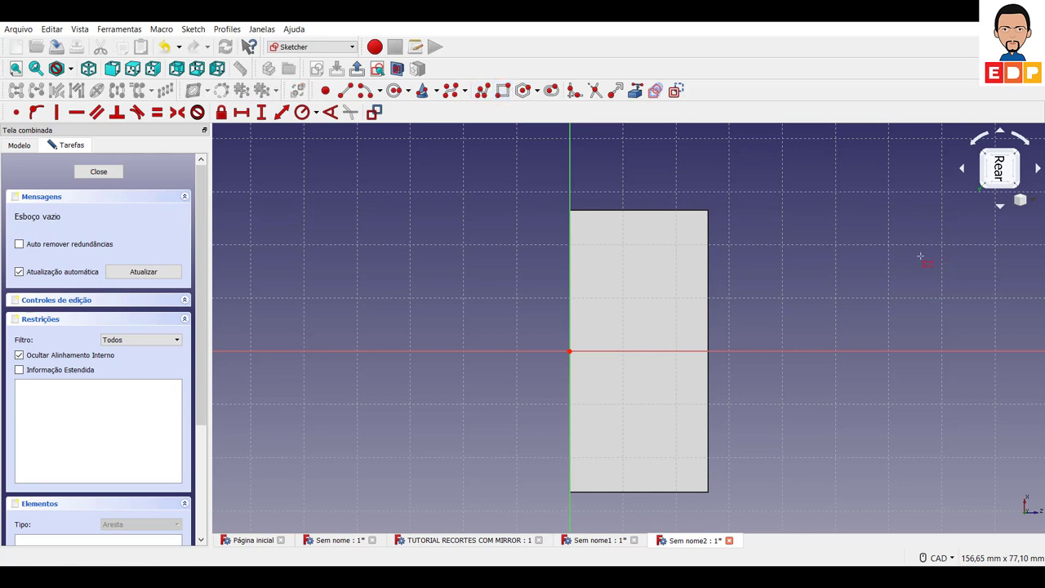
left_click(792, 215)
left_click(827, 276)
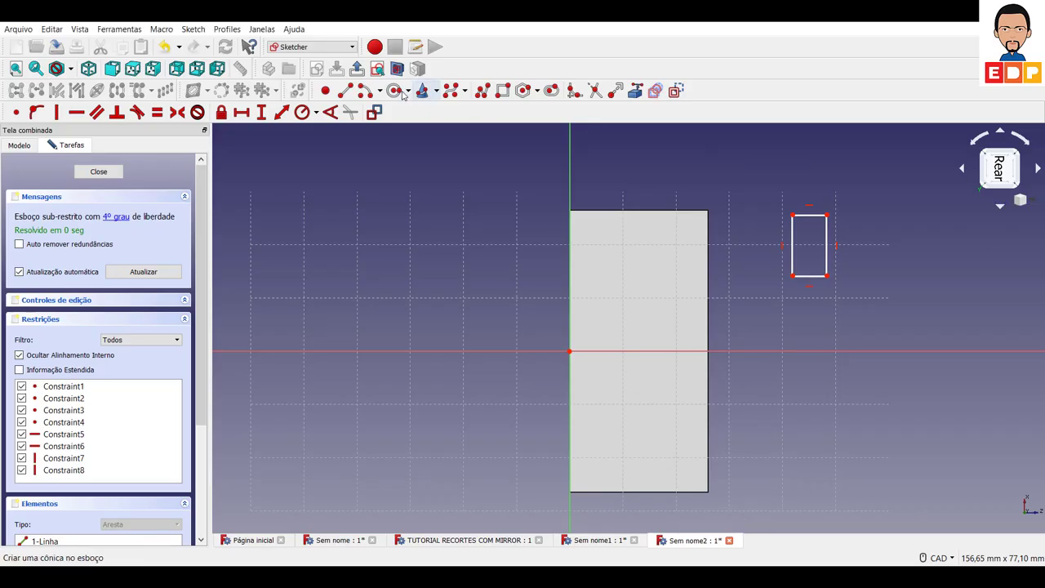
- Dimension the rectangle 11 mm tall and 5 mm wide, moving both labels outside it
left_click(260, 115)
left_click(792, 265)
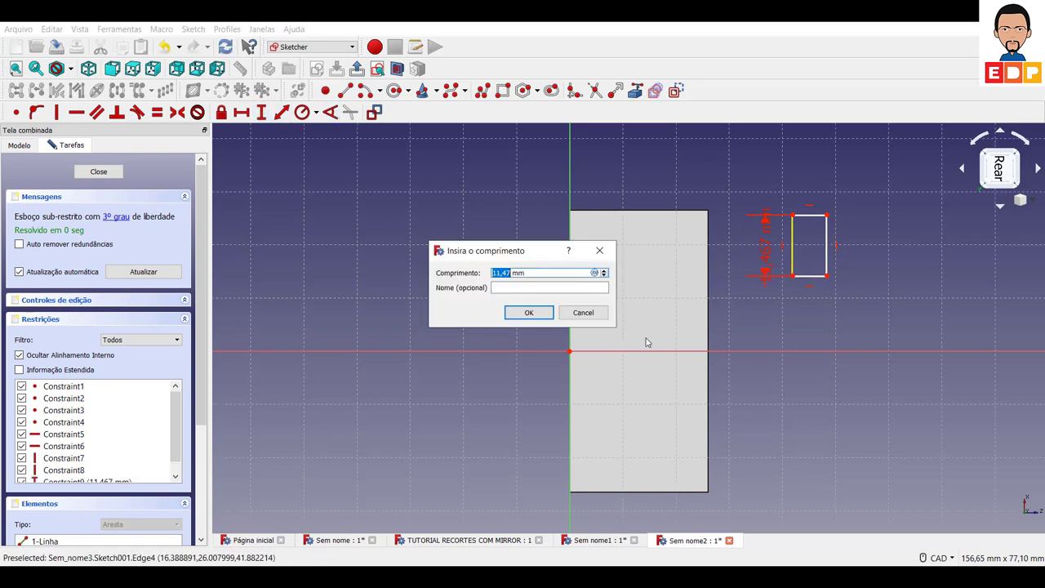
type("11")
key("Return")
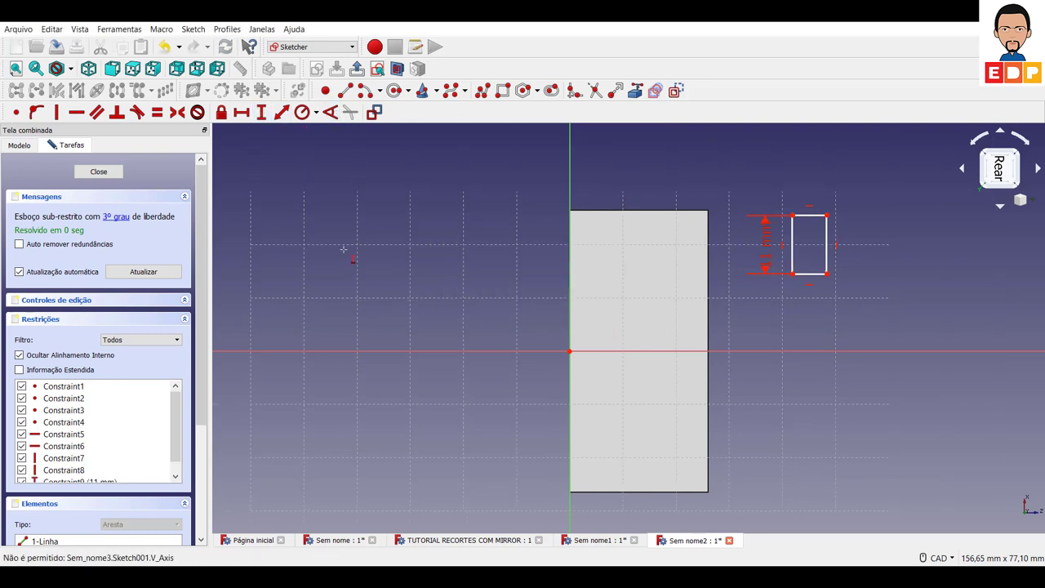
right_click(343, 250)
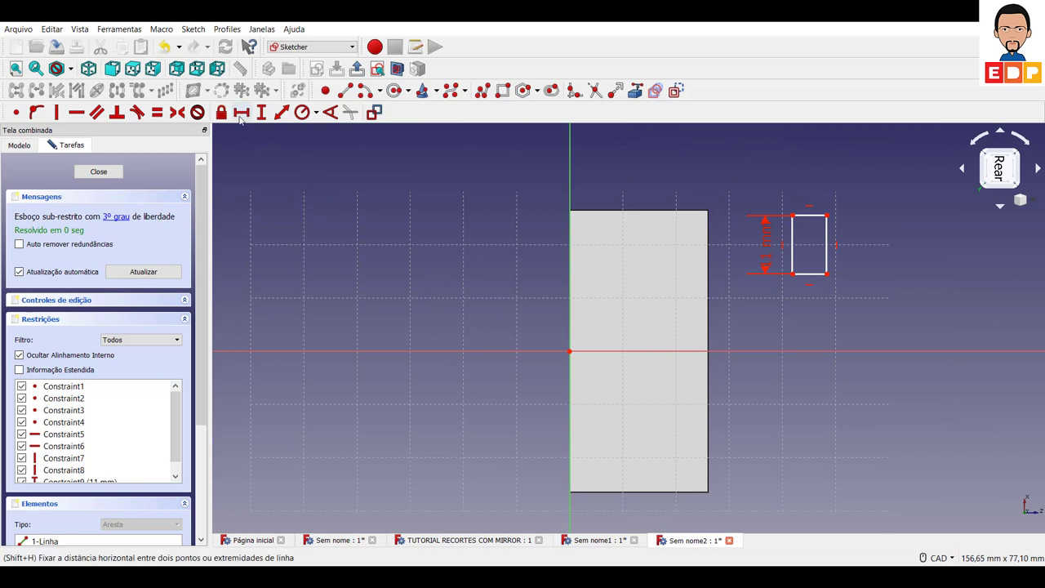
left_click(809, 220)
type("5")
key("Return")
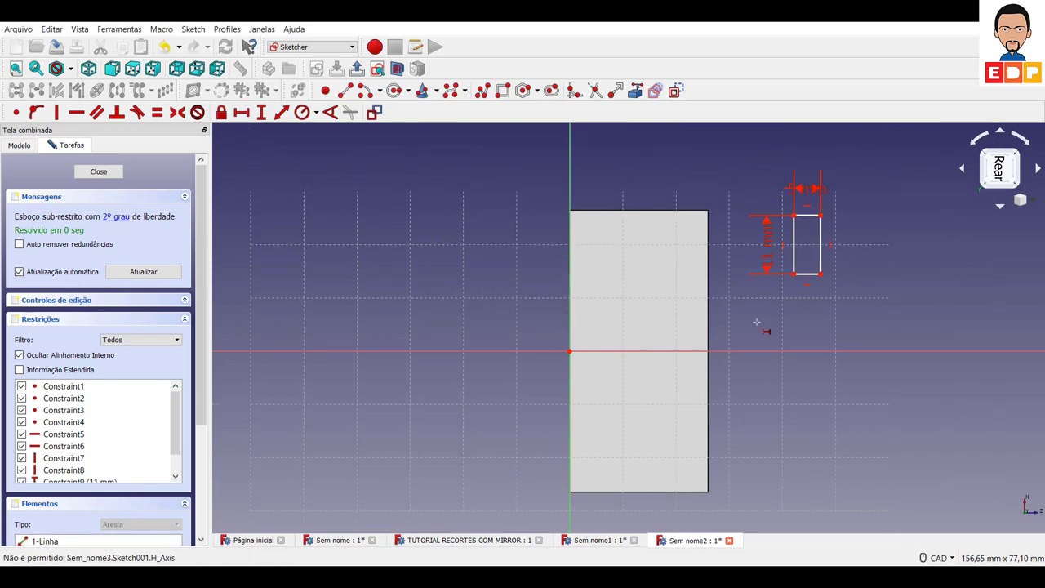
right_click(759, 327)
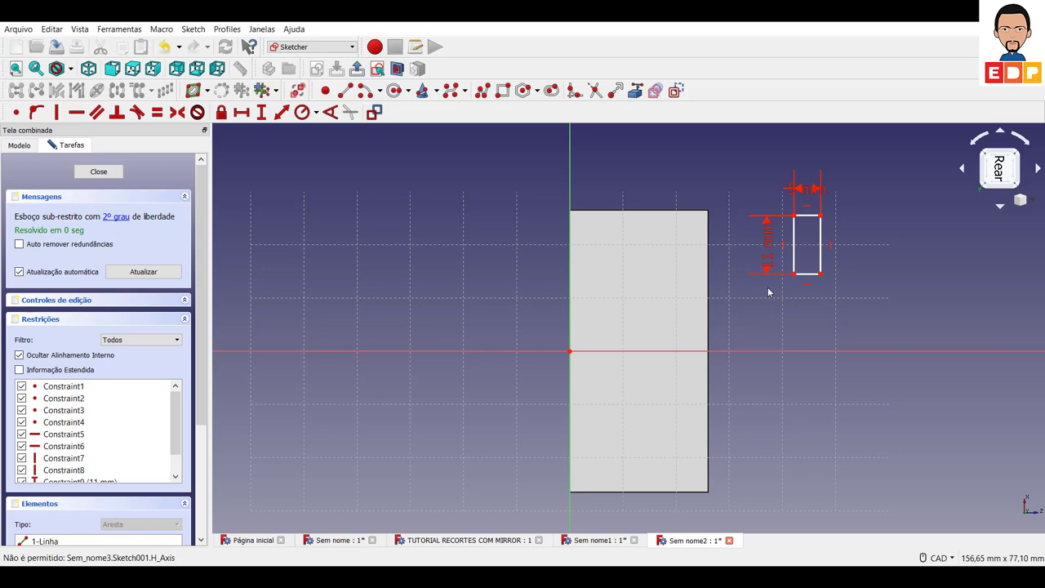
left_click_drag(771, 265, 775, 433)
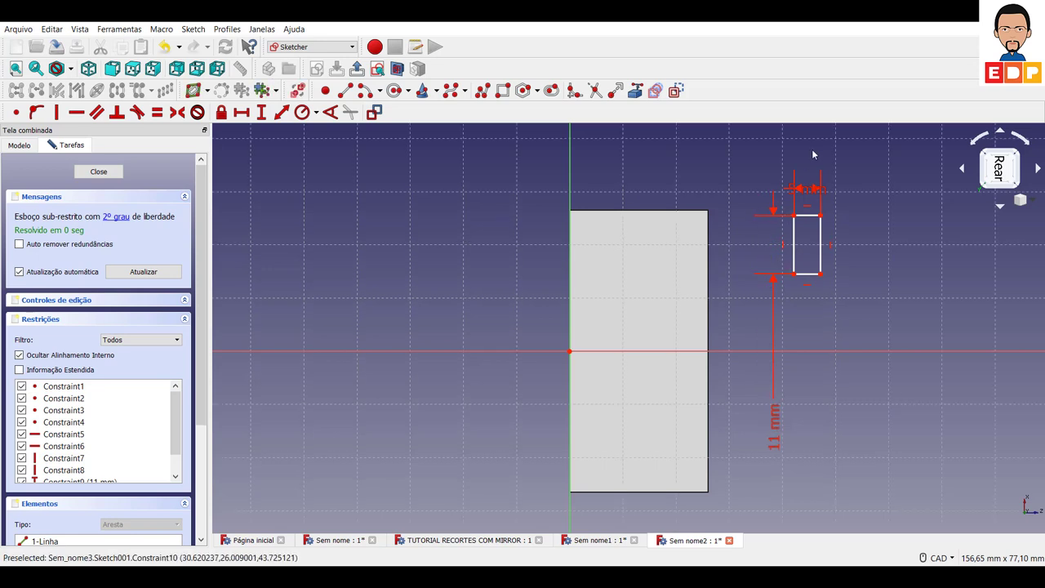
mouse_move(805, 188)
left_mouse_down()
mouse_move(944, 254)
mouse_move(910, 176)
left_mouse_up()
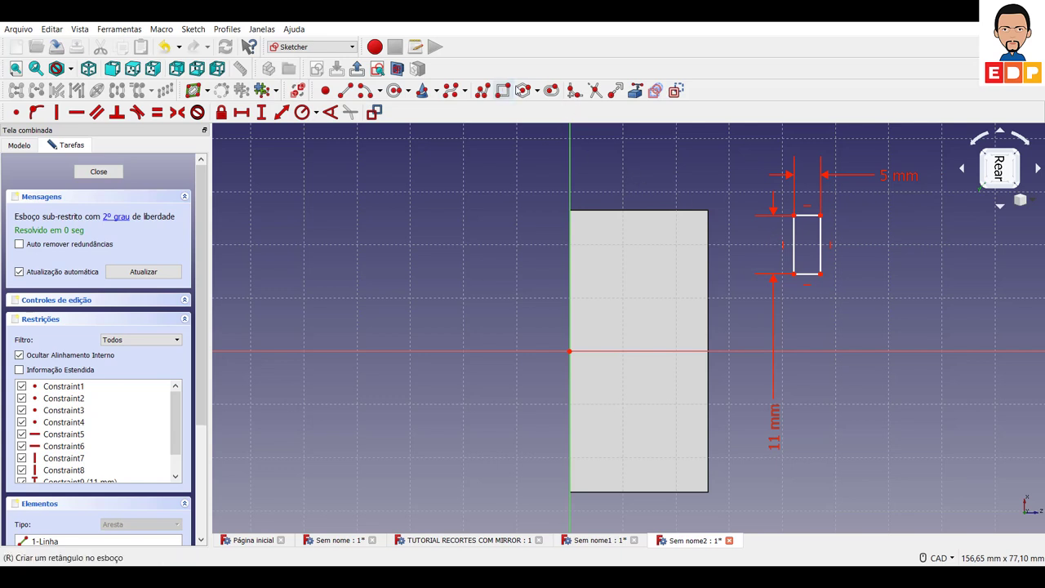
- Reference the face's right edge and make the rectangle's top-right corner coincide with the face corner
left_click(637, 90)
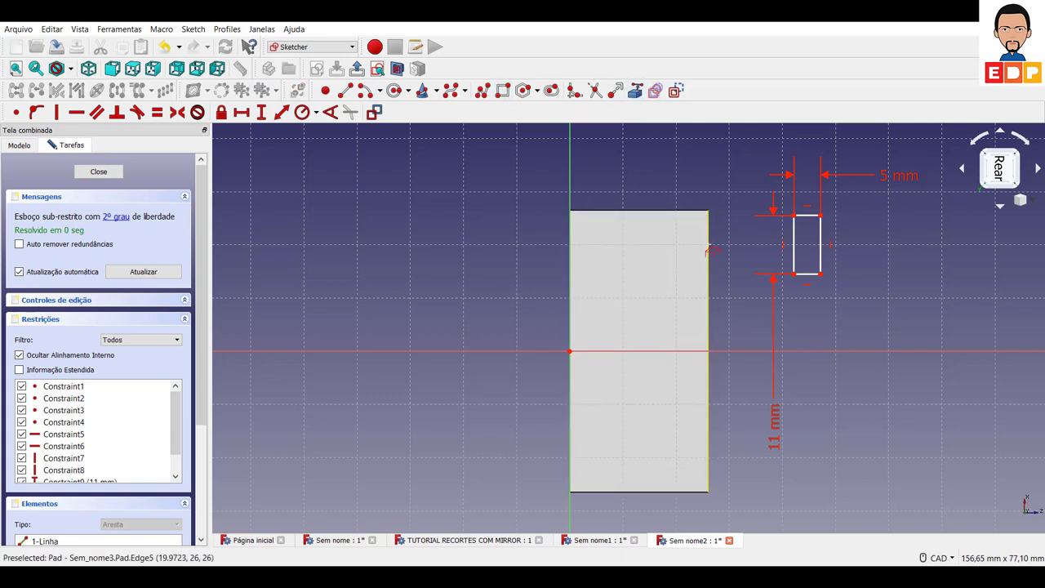
left_click(708, 251)
right_click(898, 234)
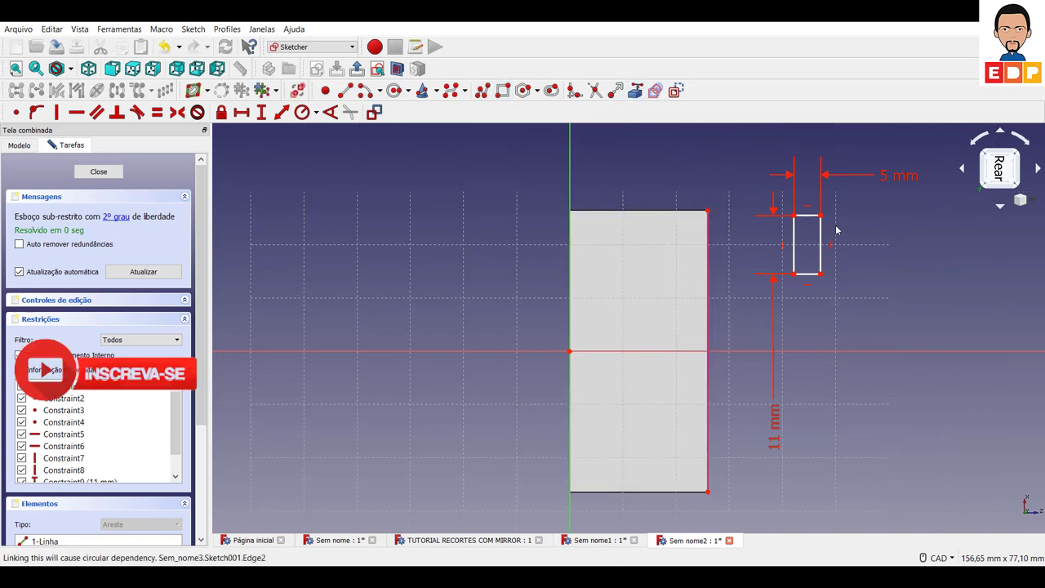
left_click(820, 216)
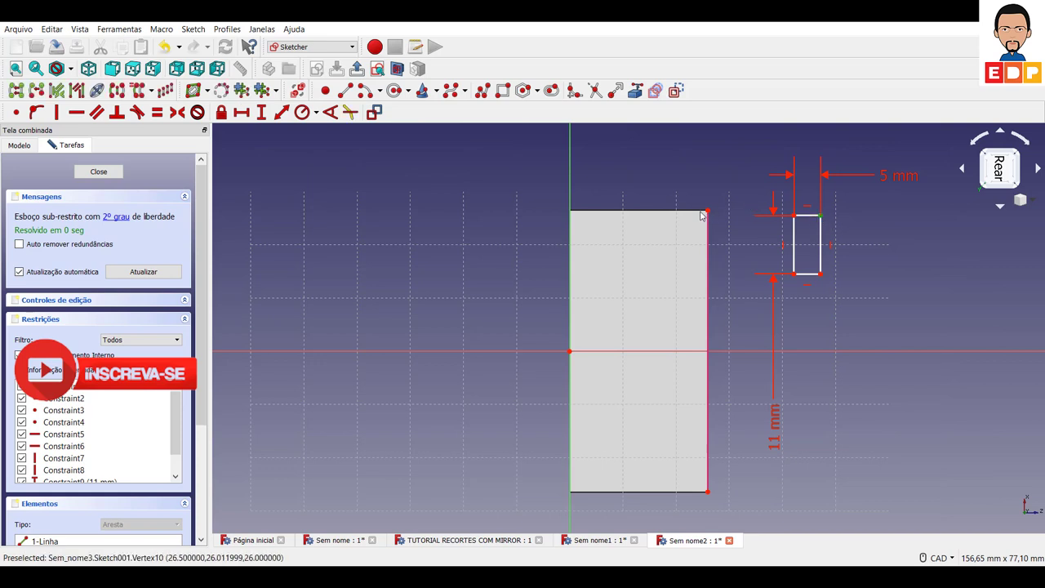
left_click(709, 210)
left_click(18, 113)
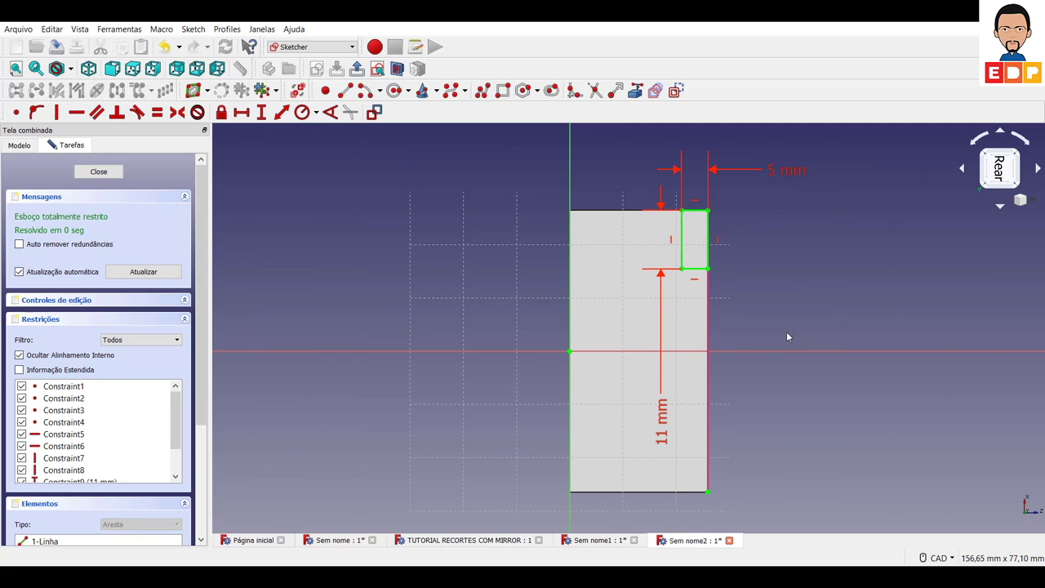
- Close the sketch and pocket the rectangle Through all to notch the block
left_click(99, 171)
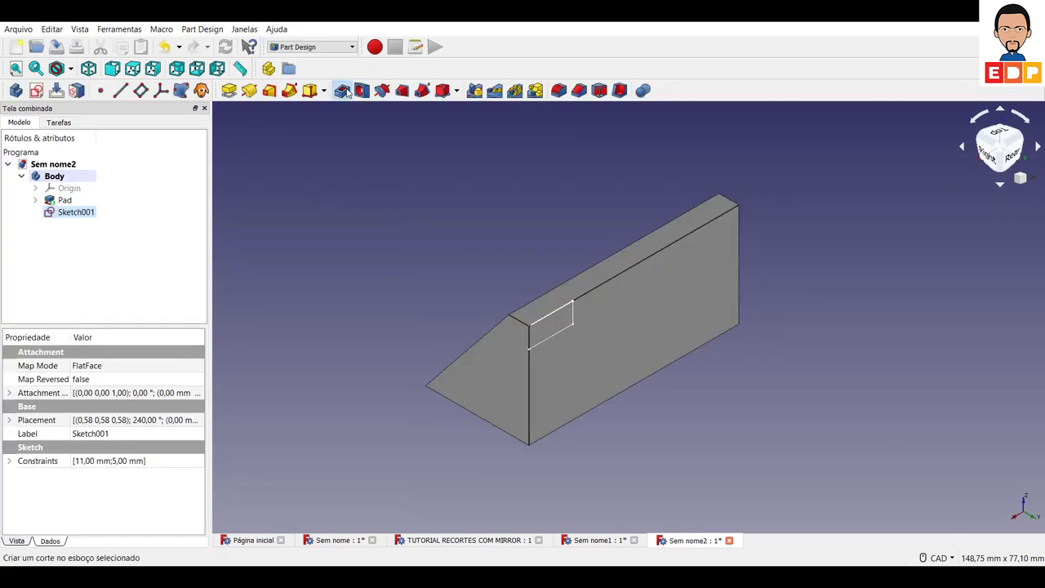
left_click(341, 89)
left_click(124, 196)
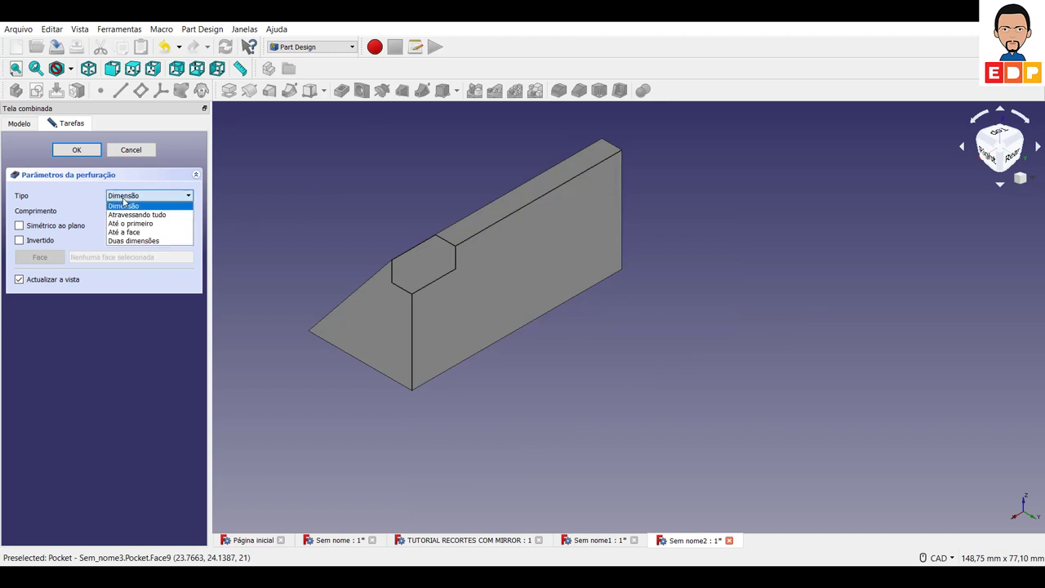
left_click(131, 211)
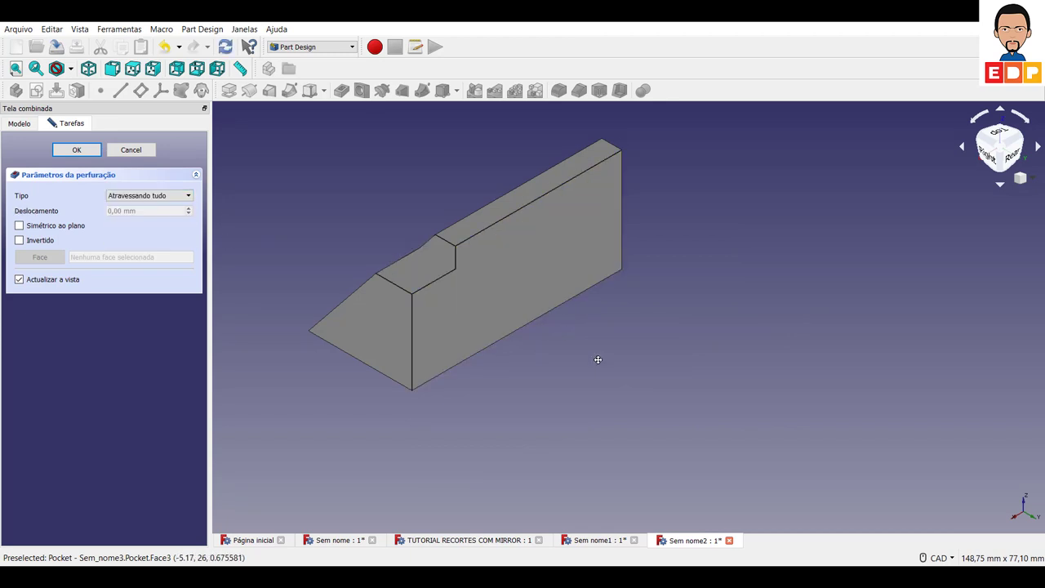
middle_click_drag(599, 357, 762, 469)
middle_click_drag(618, 348, 495, 256)
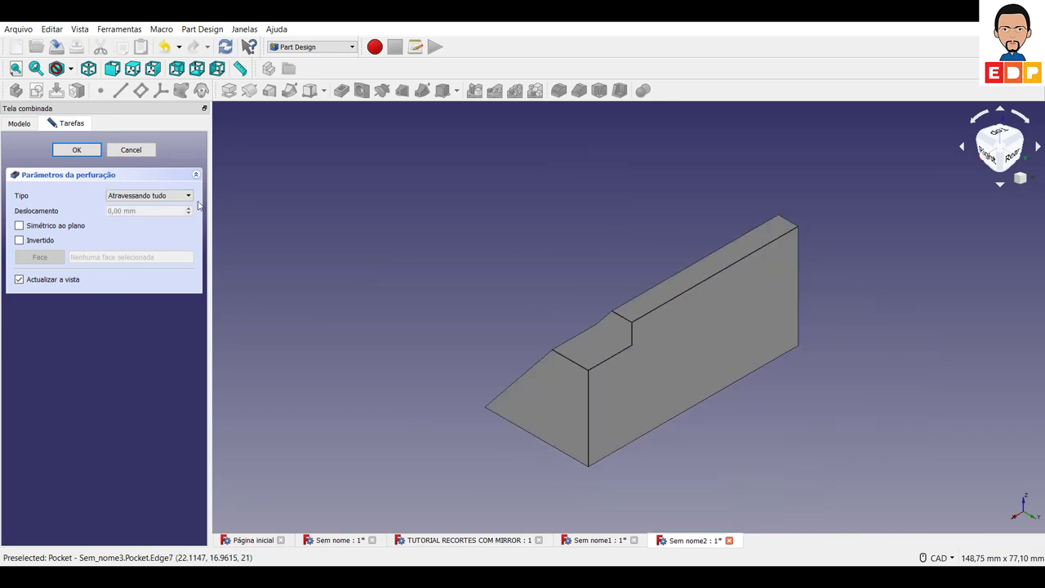
left_click(76, 151)
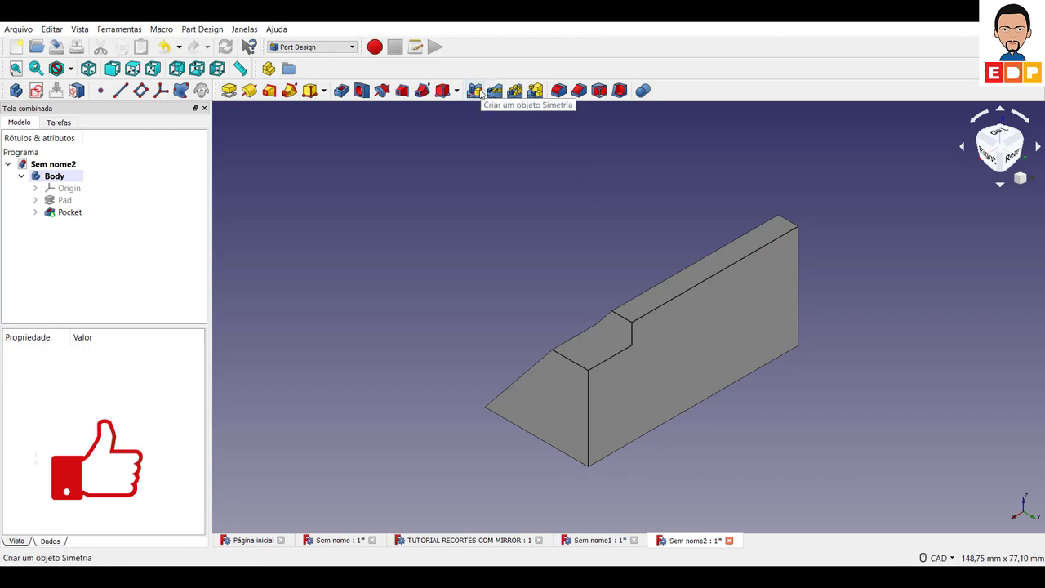
- Mirror the Pocket across the horizontal sketch axis, then start a new sketch on the front face
left_click(57, 215)
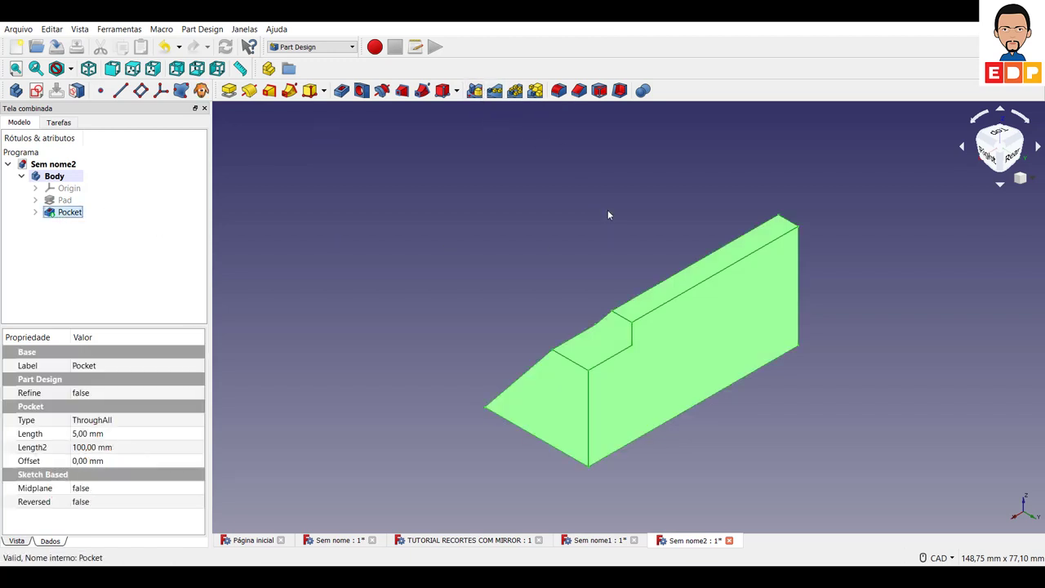
left_click(475, 90)
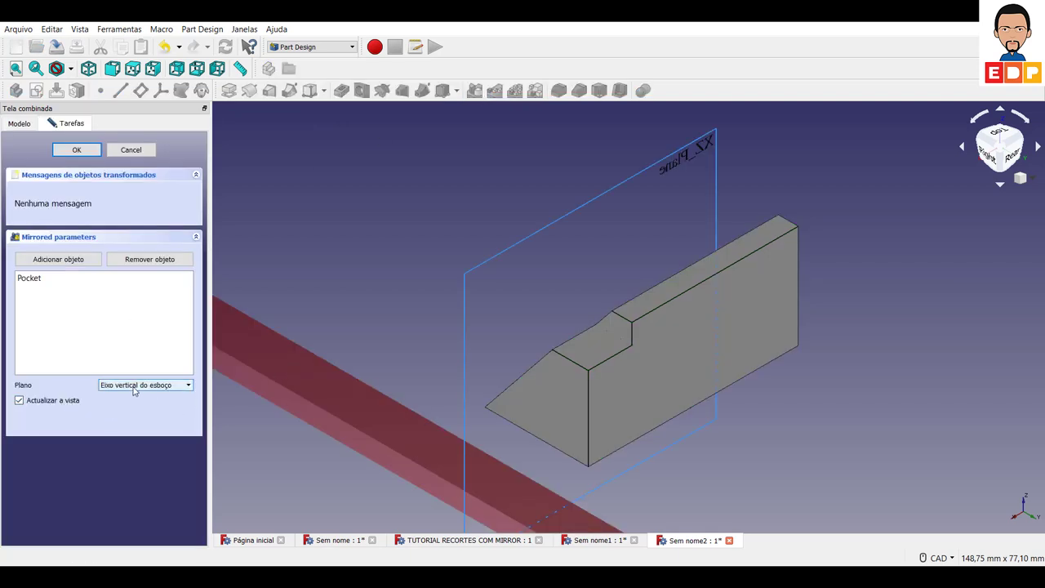
left_click(135, 389)
left_click(136, 405)
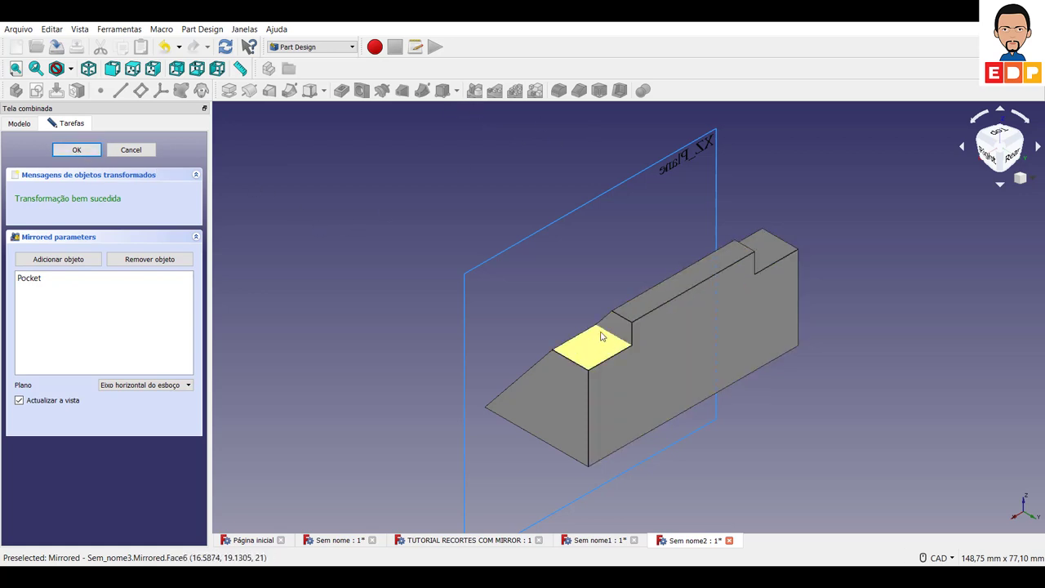
left_click(65, 149)
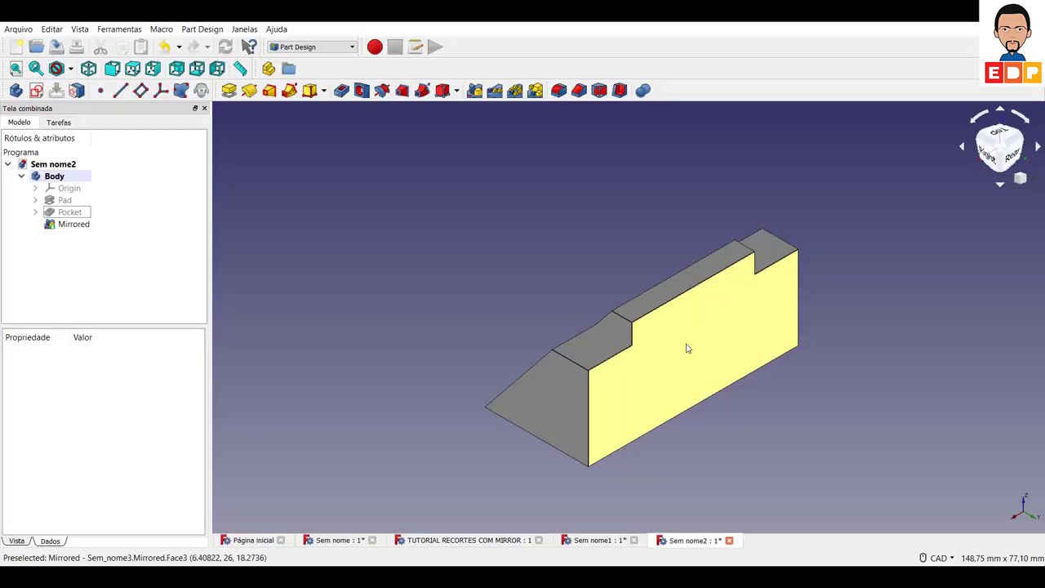
left_click(686, 348)
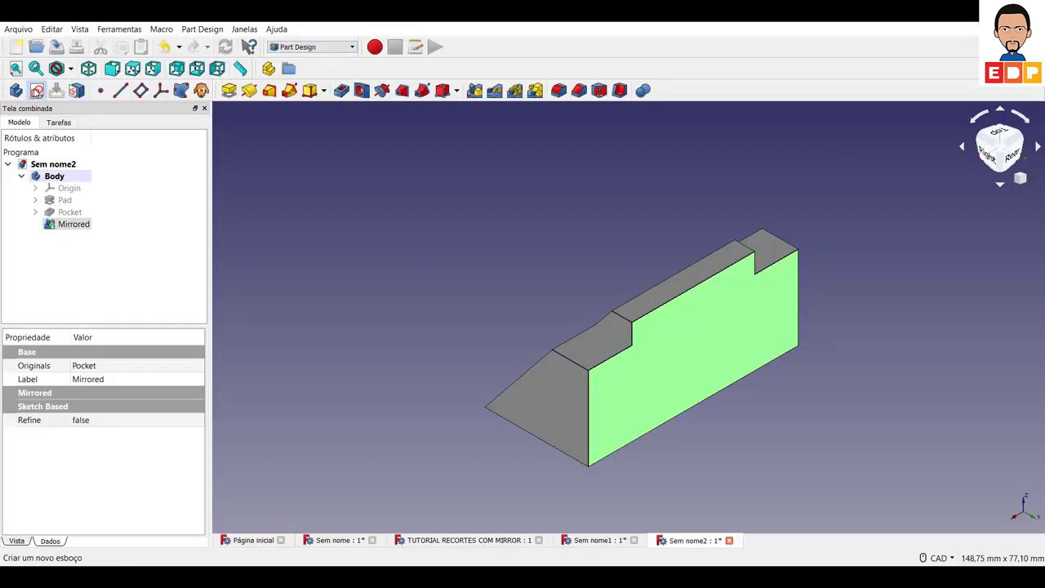
left_click(36, 90)
- Draw a rectangle left of the block and set its top edge width to 16.7 mm
middle_click_drag(827, 381, 775, 465)
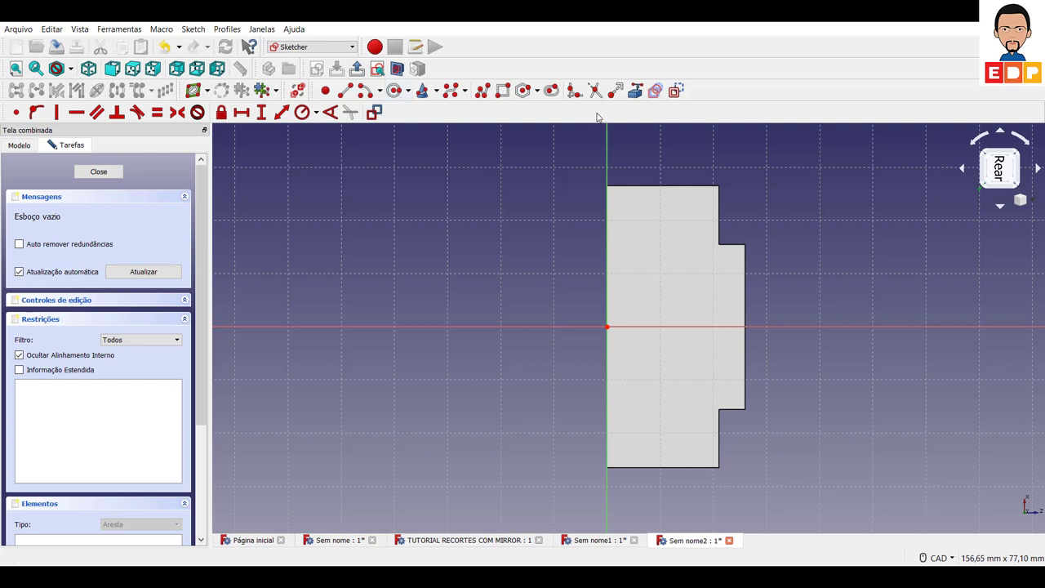
left_click(503, 90)
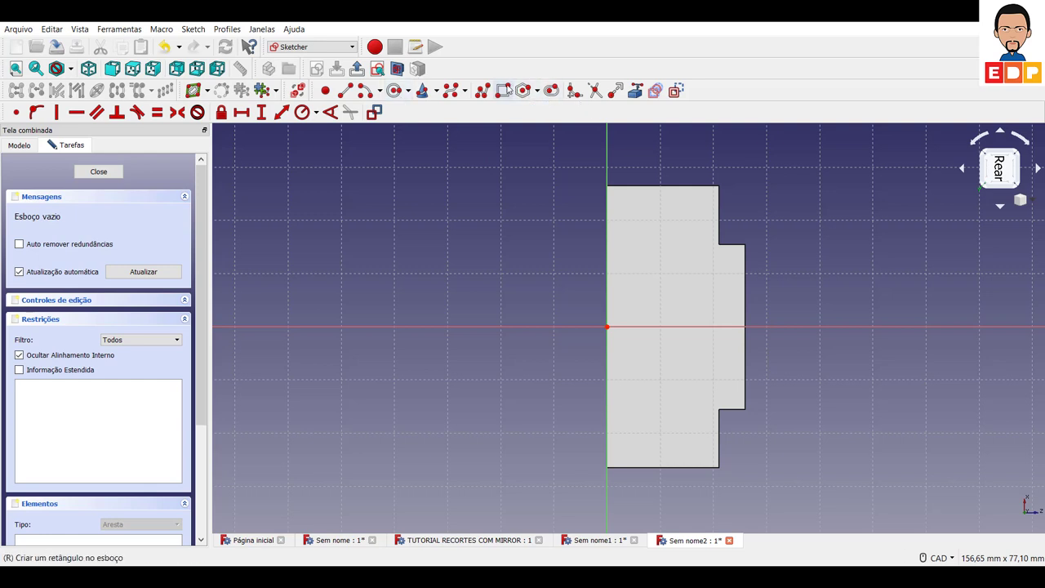
left_click(434, 183)
left_click(533, 221)
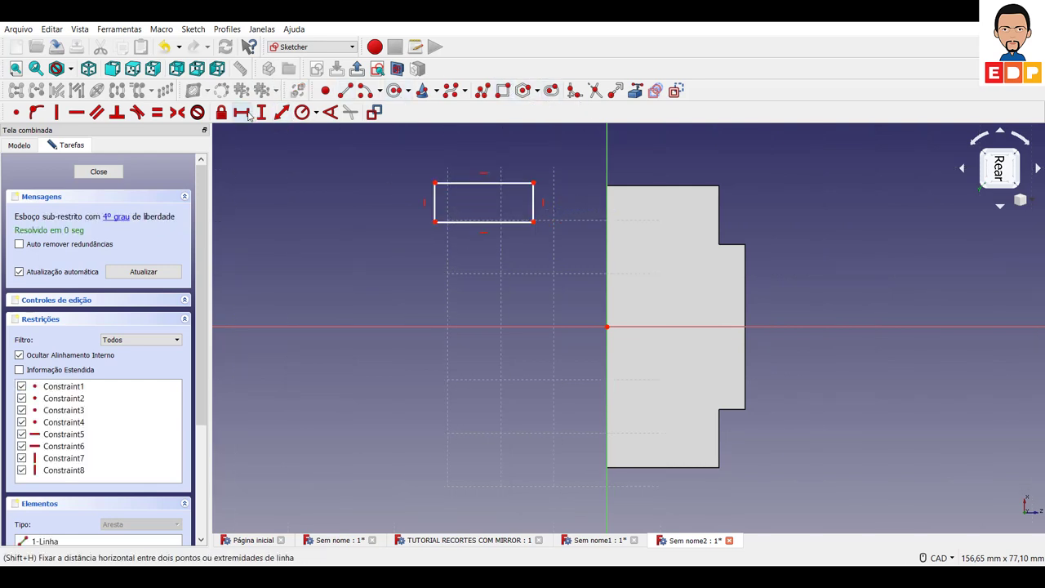
left_click(486, 183)
key("shift+h")
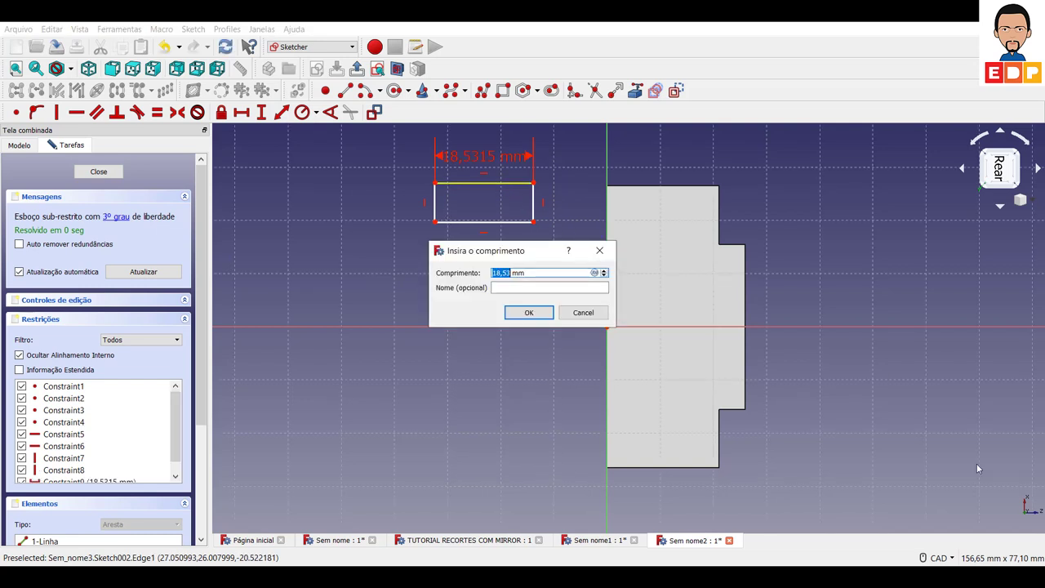
type("16,")
left_click(529, 313)
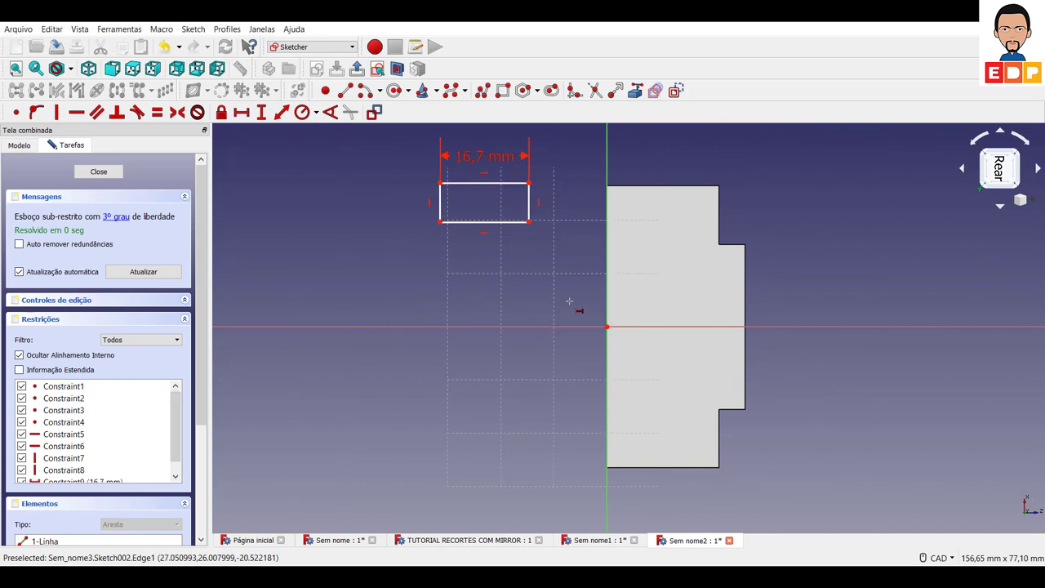
- Dimension the rectangle's left edge 7 mm tall and move the label aside
left_click(441, 204)
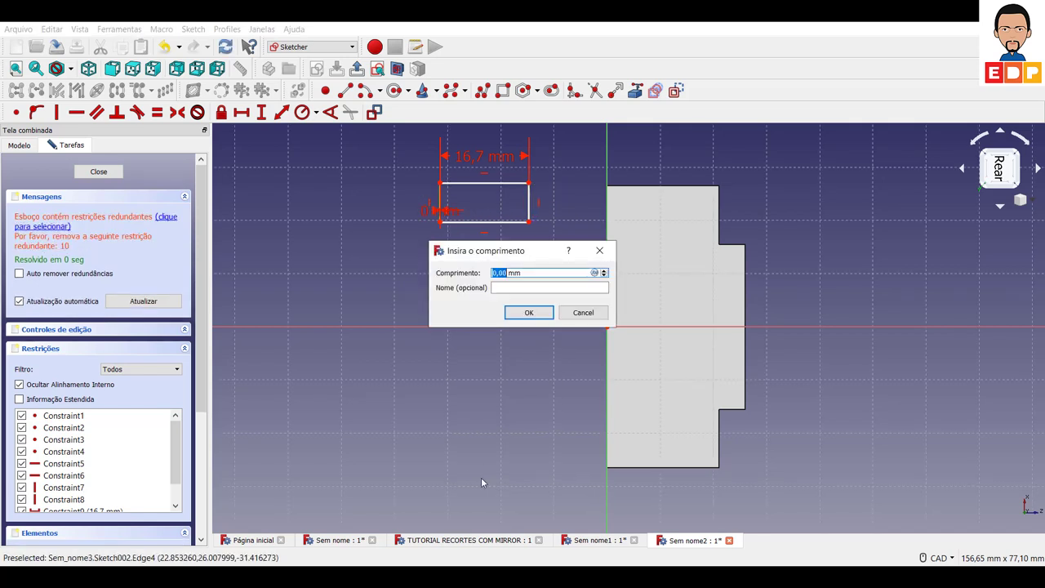
left_click(583, 312)
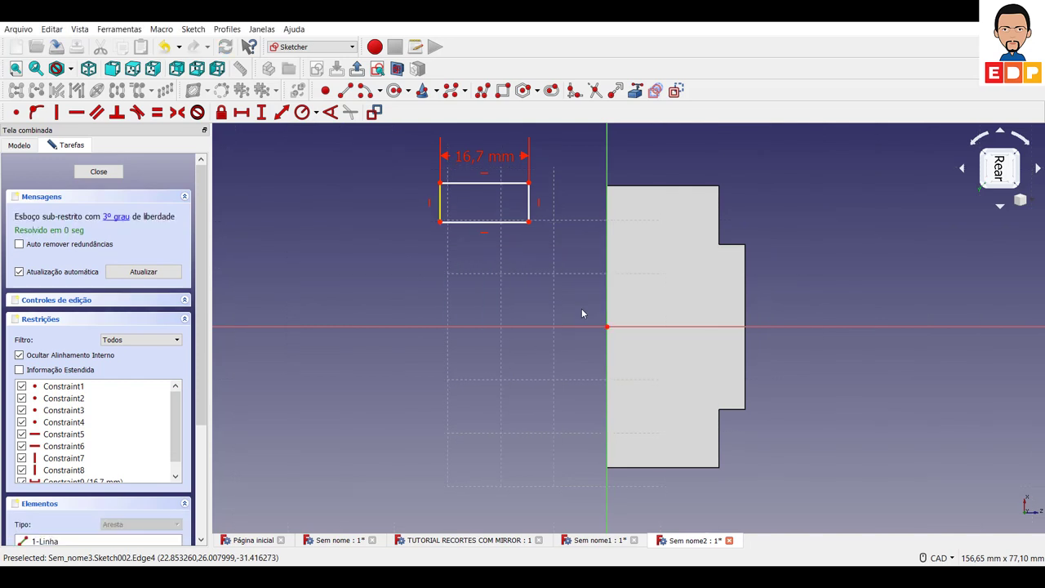
left_click(262, 112)
left_click(441, 204)
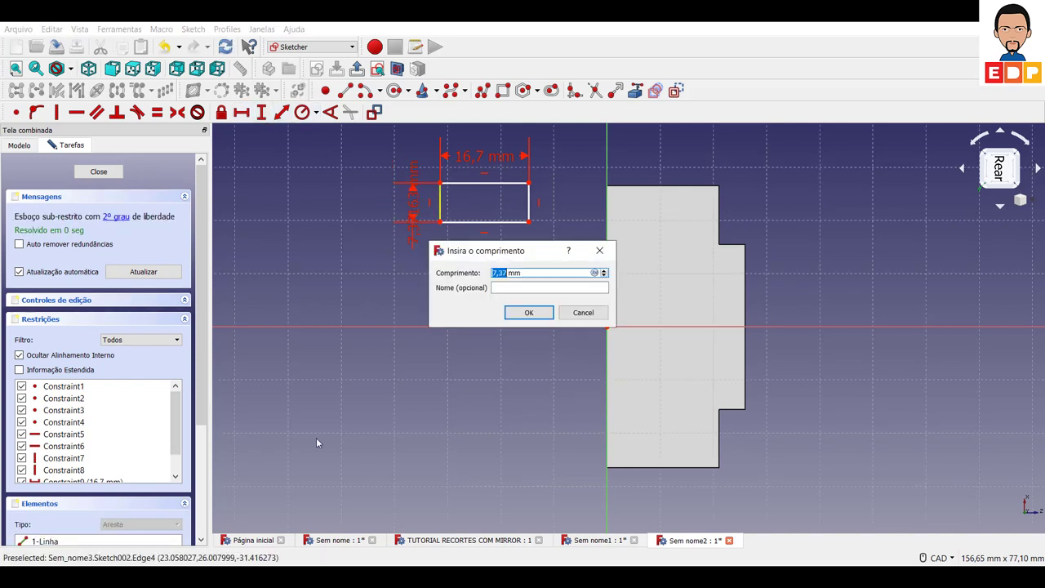
type("7")
key("Return")
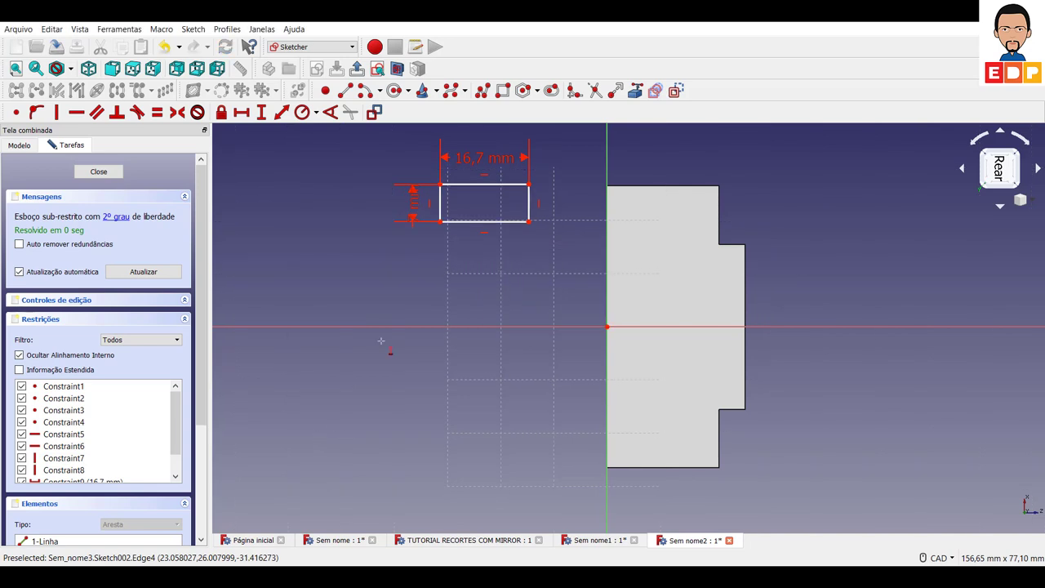
right_click(431, 228)
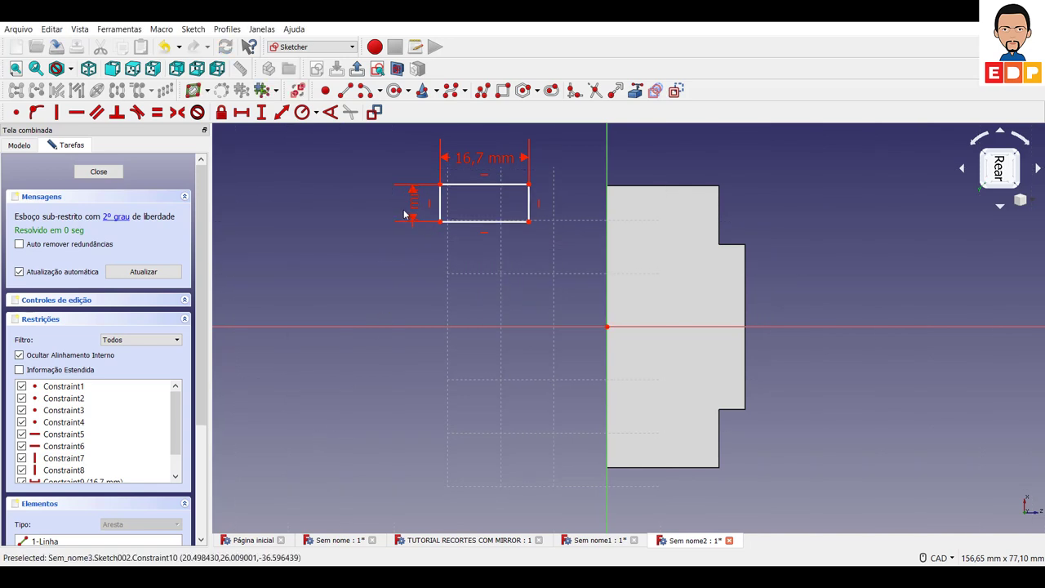
left_click_drag(412, 214, 401, 303)
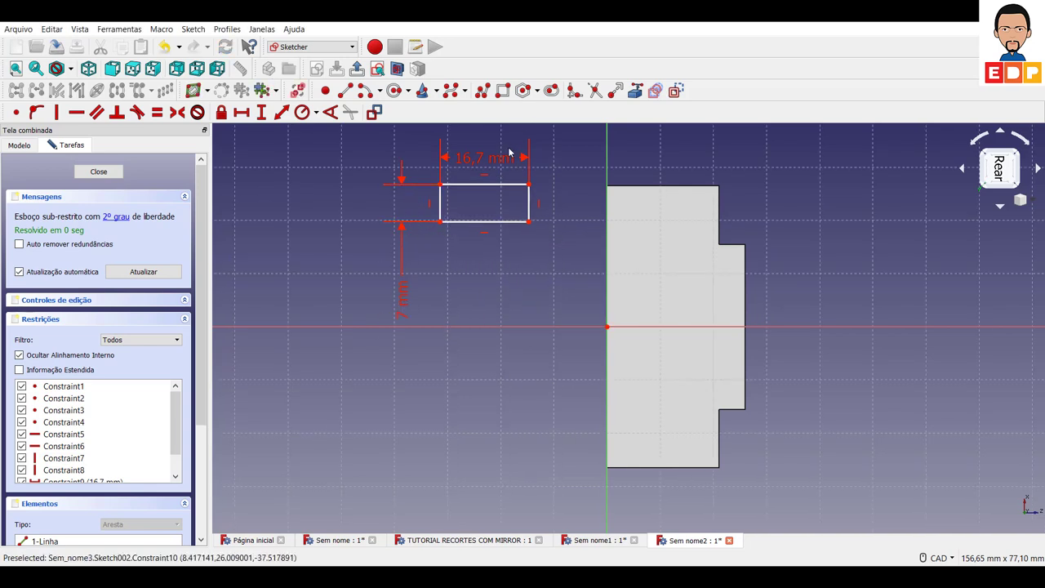
- Reference the part's left edge, lock the rectangle's top-left corner to it, and close the sketch
left_click(637, 93)
left_click(608, 253)
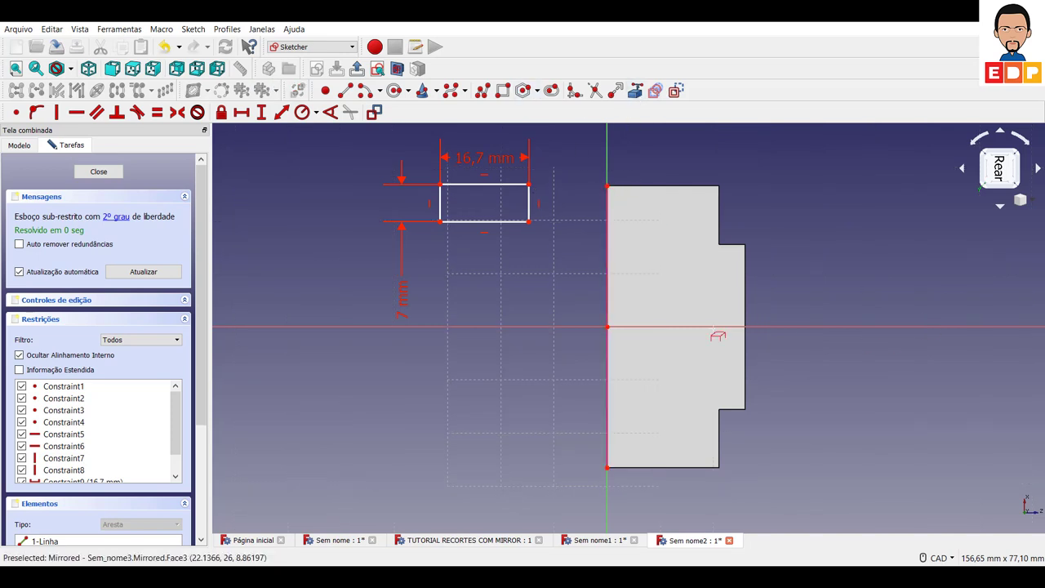
right_click(496, 358)
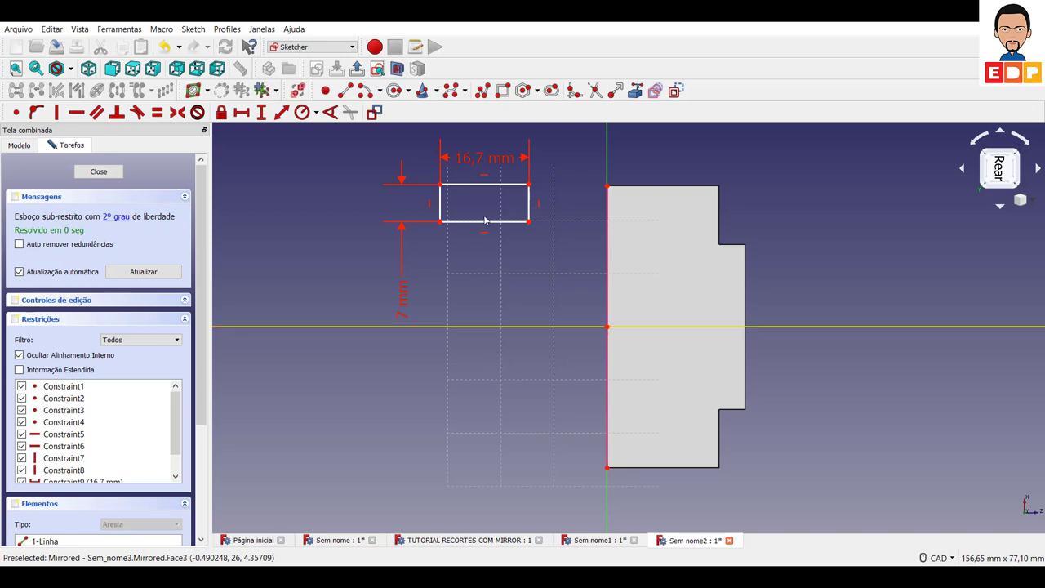
left_click(440, 187)
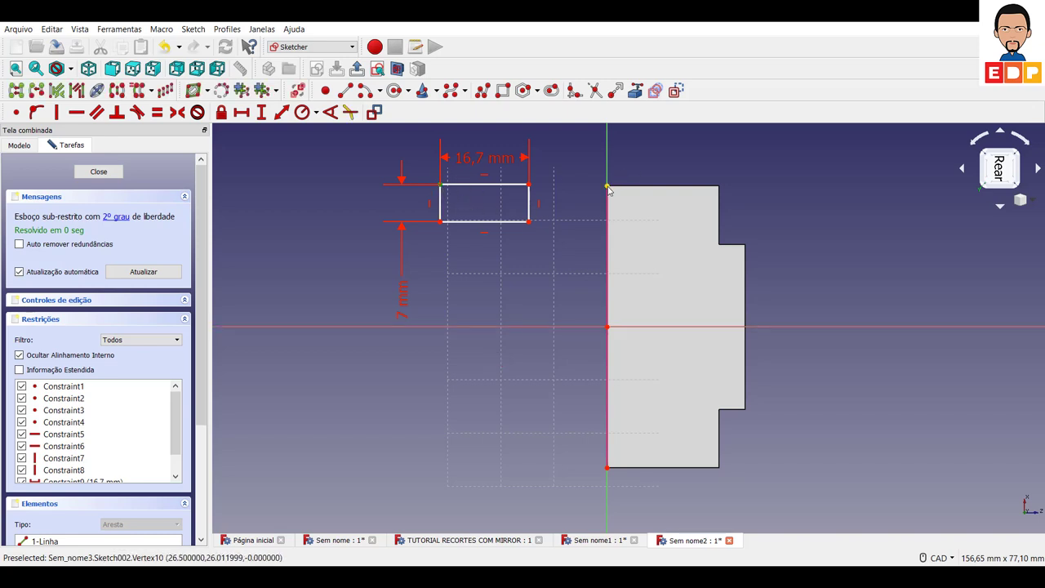
left_click(16, 112)
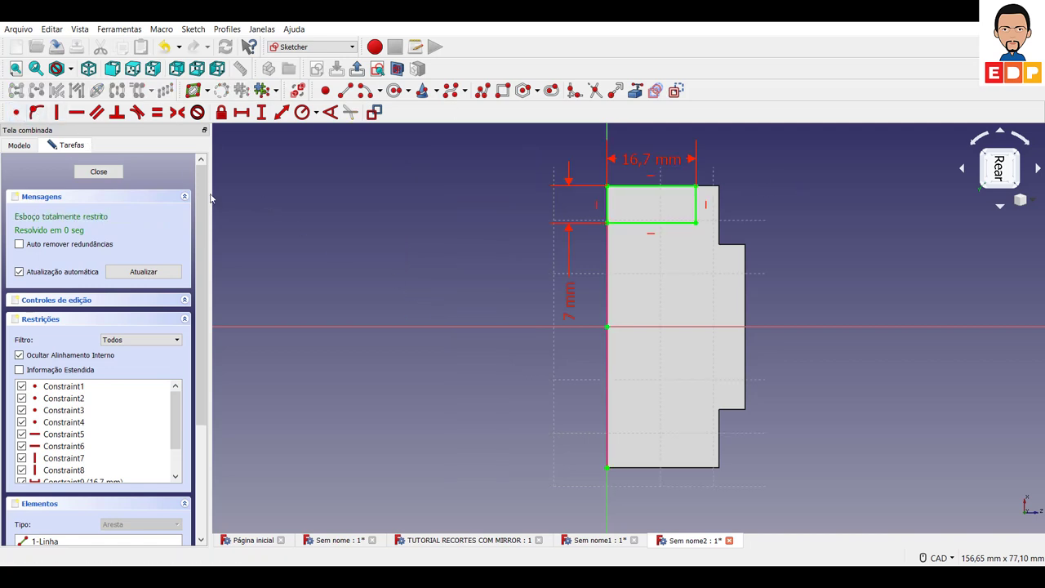
left_click(110, 173)
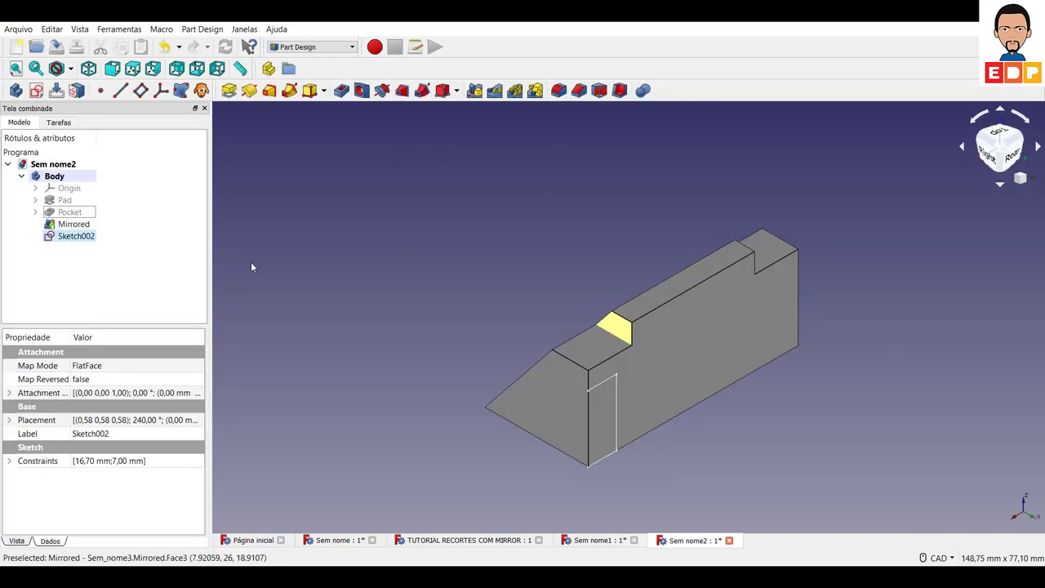
- Pad the rectangle sketch 26 mm in the reversed direction
left_click(228, 90)
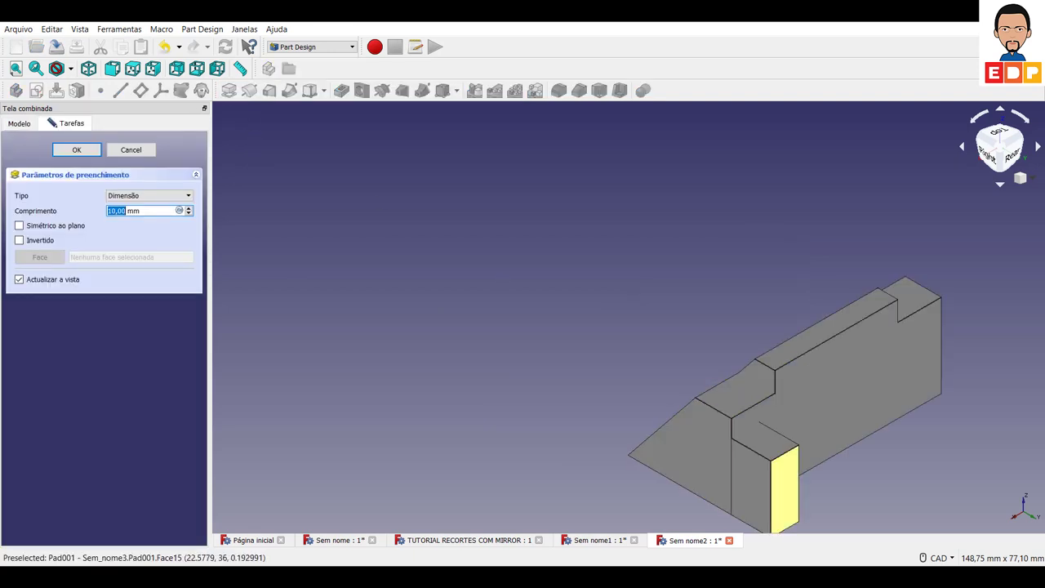
left_click(397, 291)
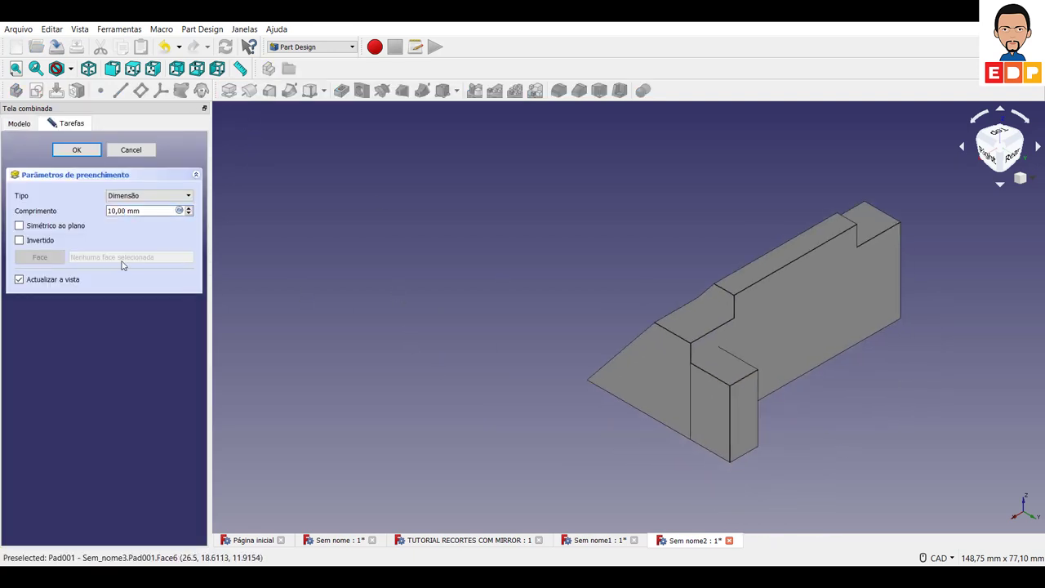
left_click(20, 240)
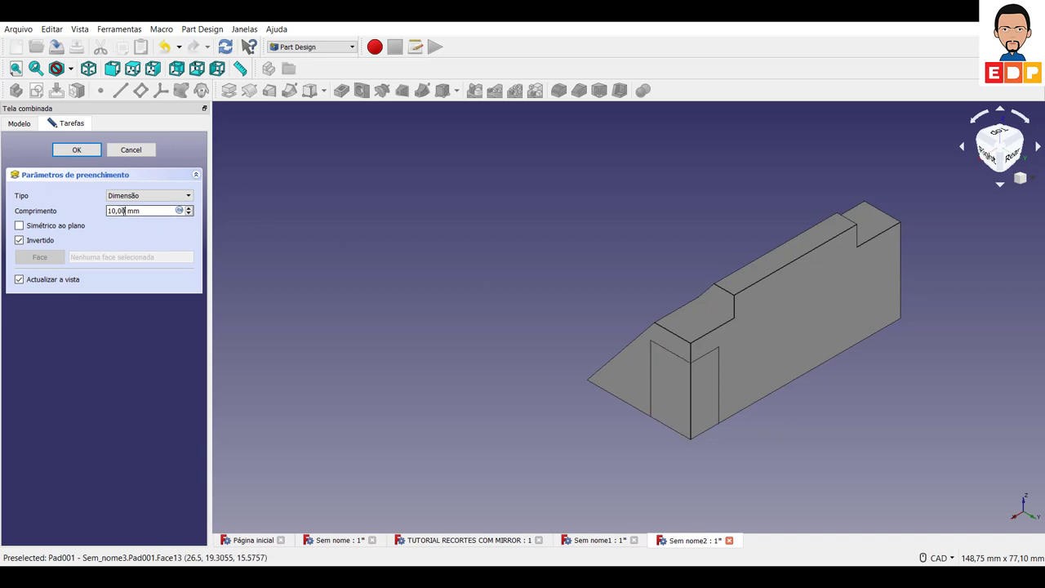
double_click(122, 211)
type("26")
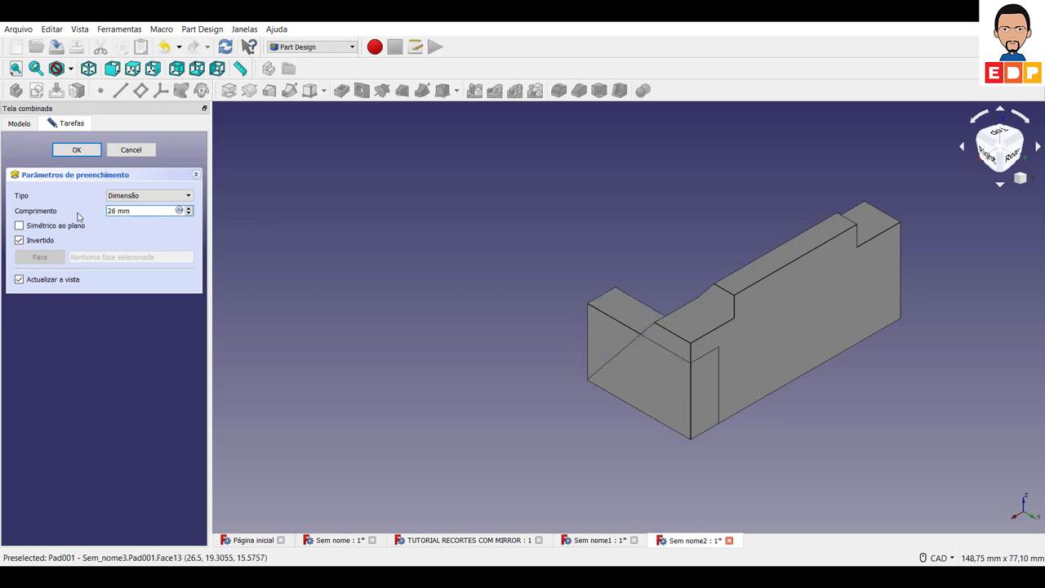
left_click(77, 149)
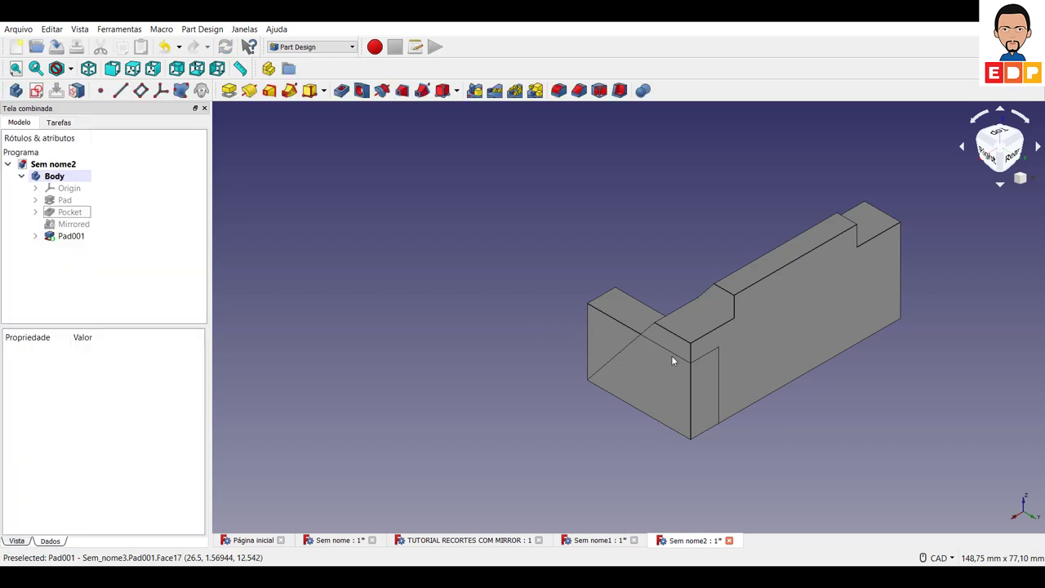
mouse_move(1034, 445)
middle_mouse_down()
mouse_move(840, 458)
mouse_move(882, 460)
middle_mouse_up()
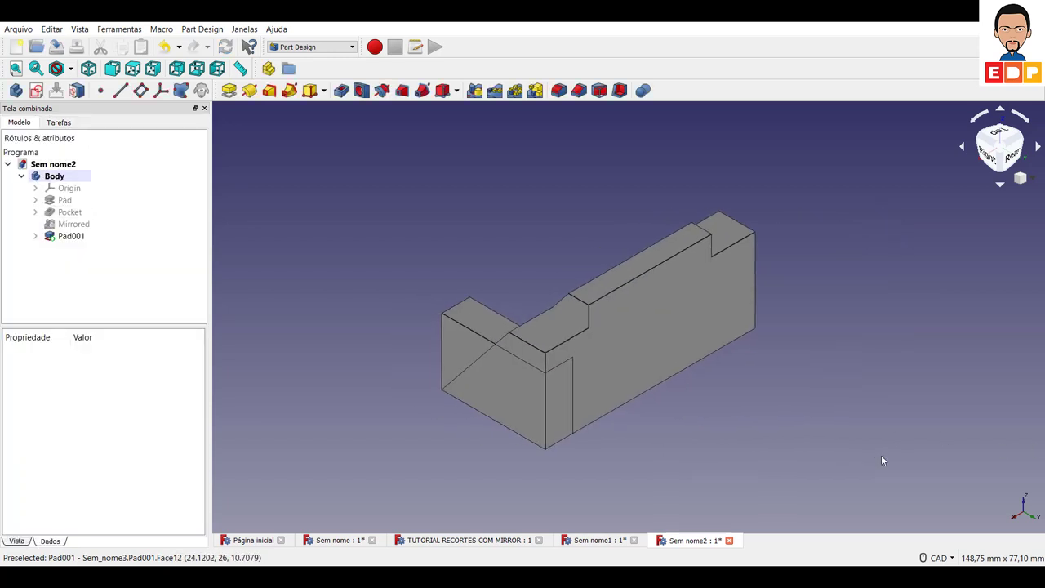
- Mirror Pad001 across the sketch's horizontal axis to create Mirrored001 on the opposite end
left_click(476, 90)
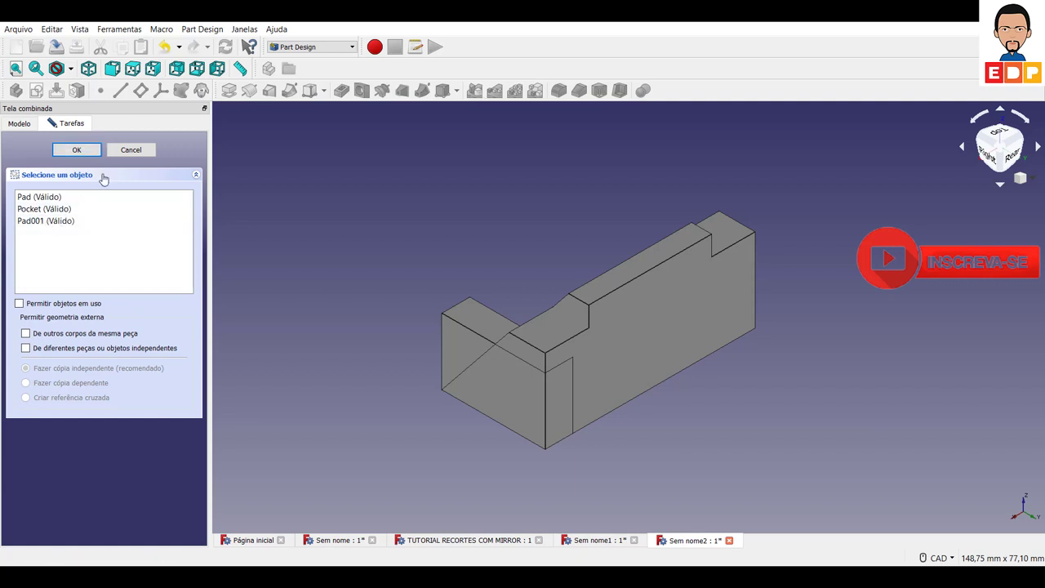
left_click(130, 154)
left_click(70, 236)
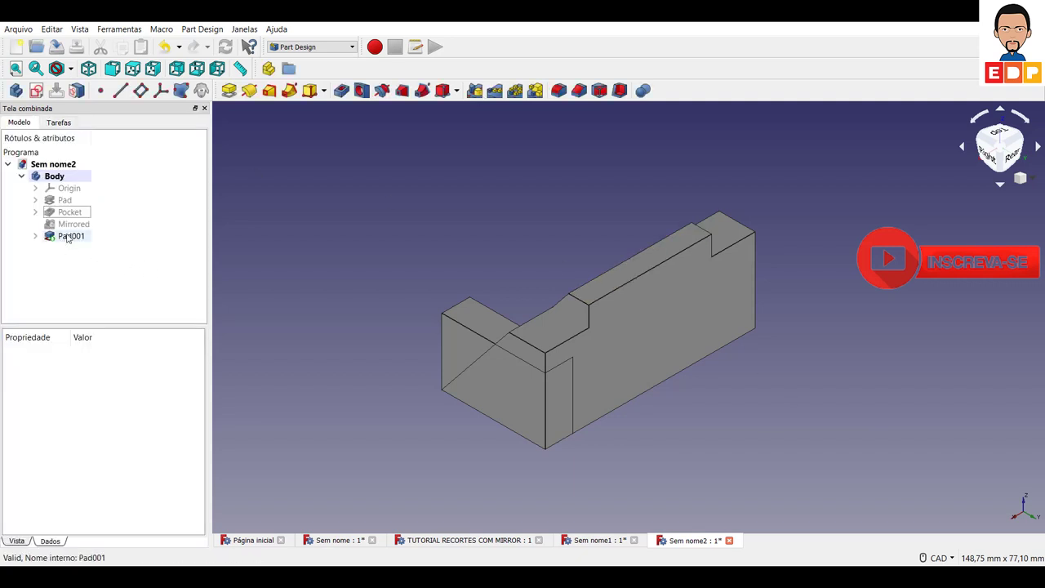
left_click(475, 92)
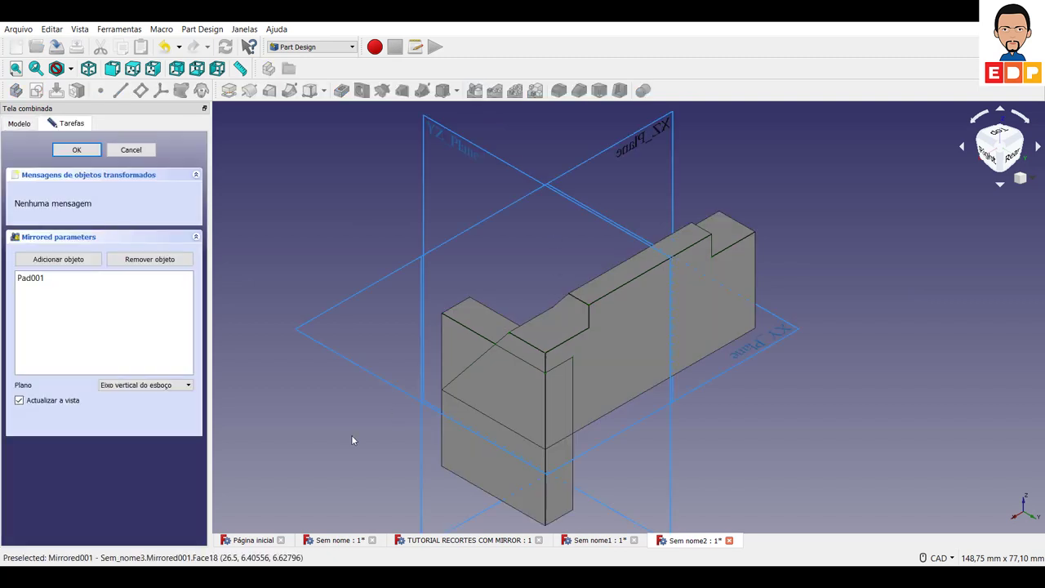
left_click(134, 386)
left_click(156, 394)
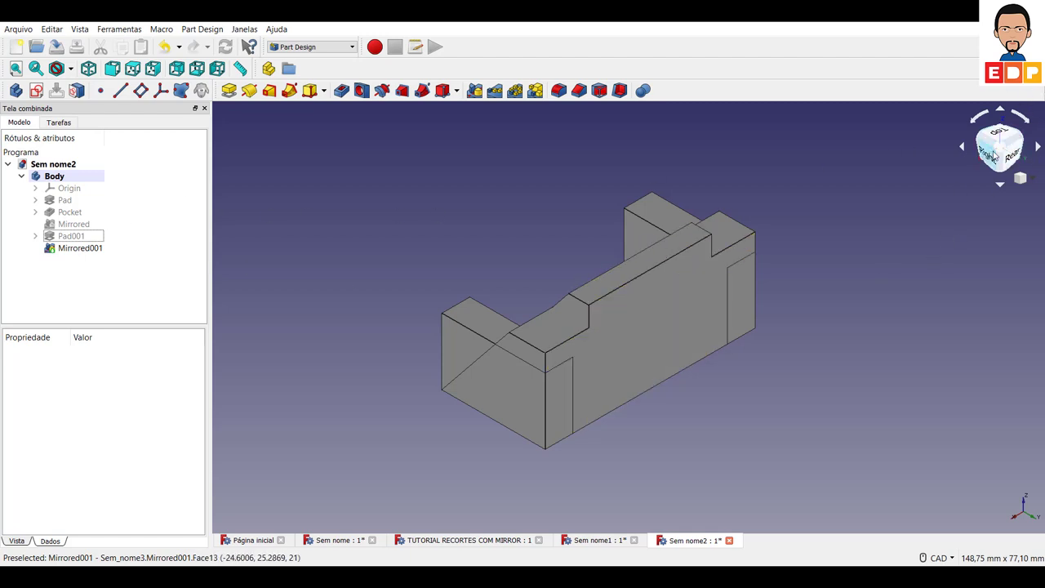
- Check the model from top and isometric views, then select the part's slanted face
left_click(998, 131)
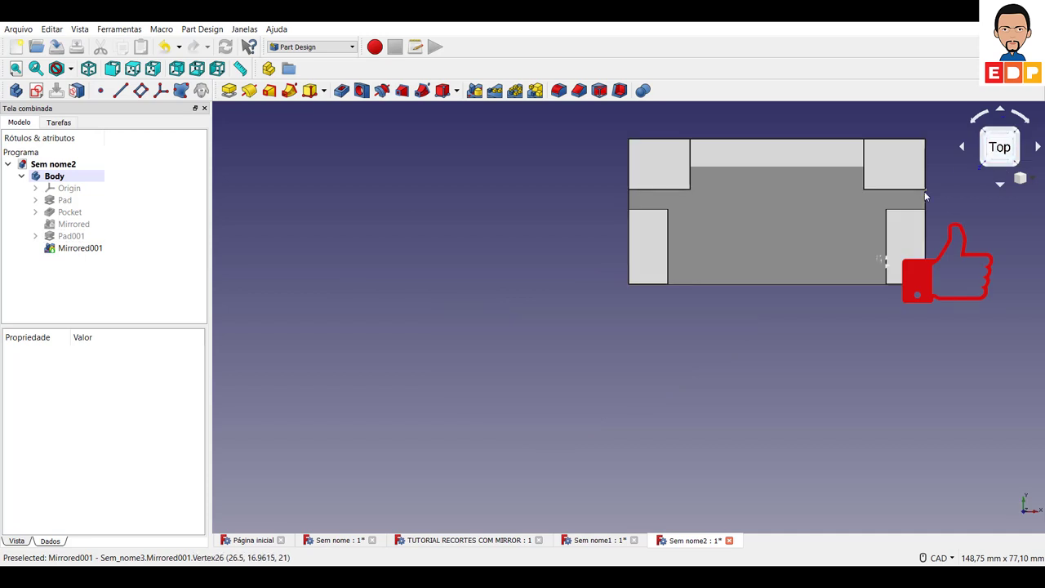
left_click(1017, 167)
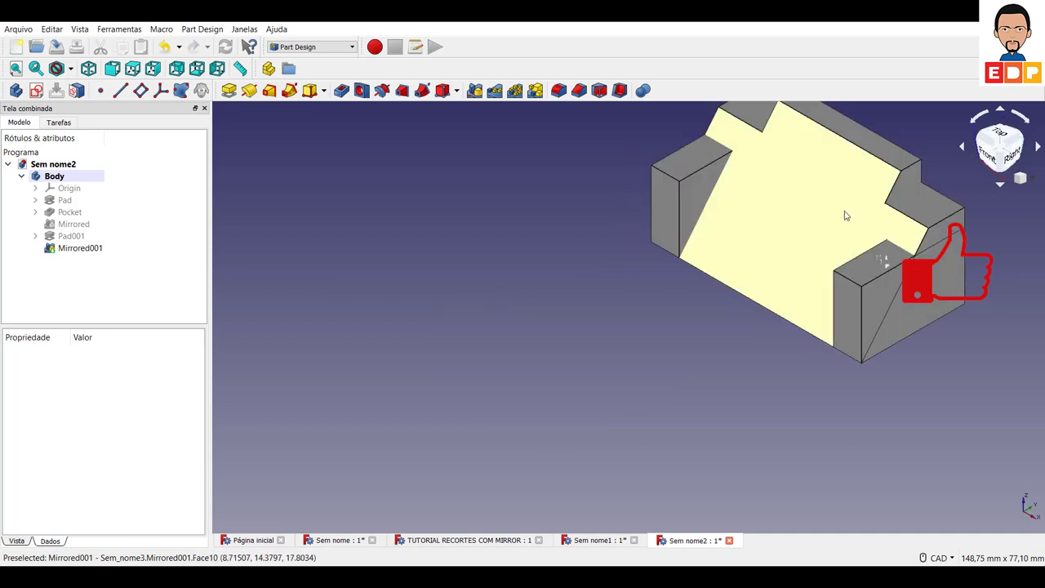
middle_click_drag(425, 392, 320, 433)
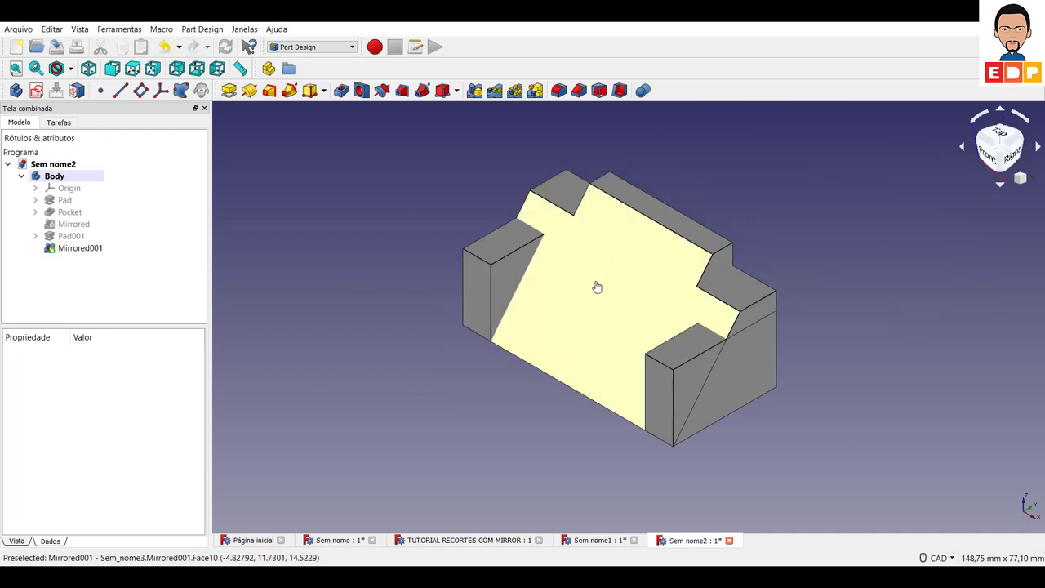
left_click(595, 286)
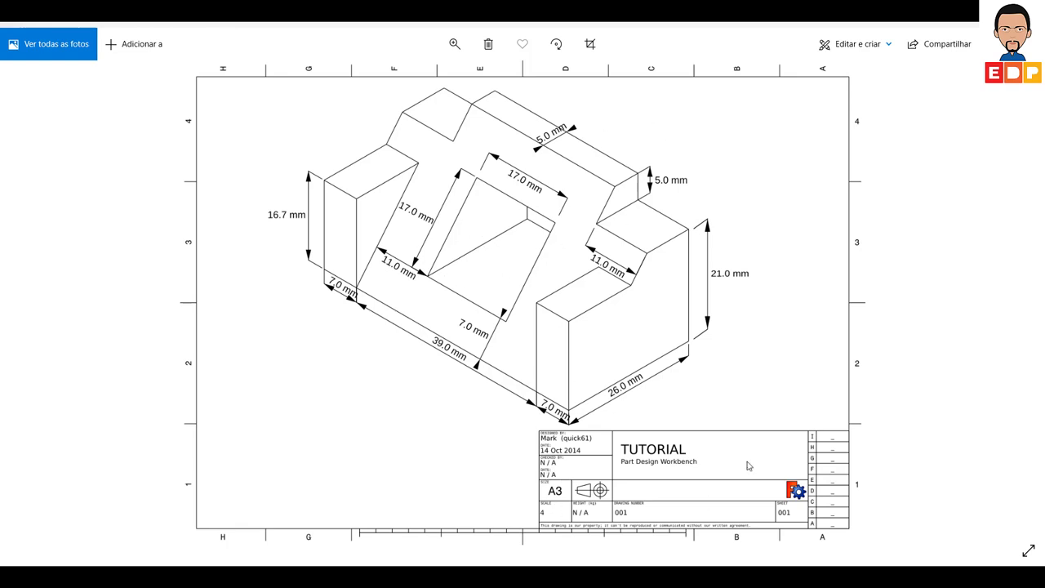
key("alt+Tab")
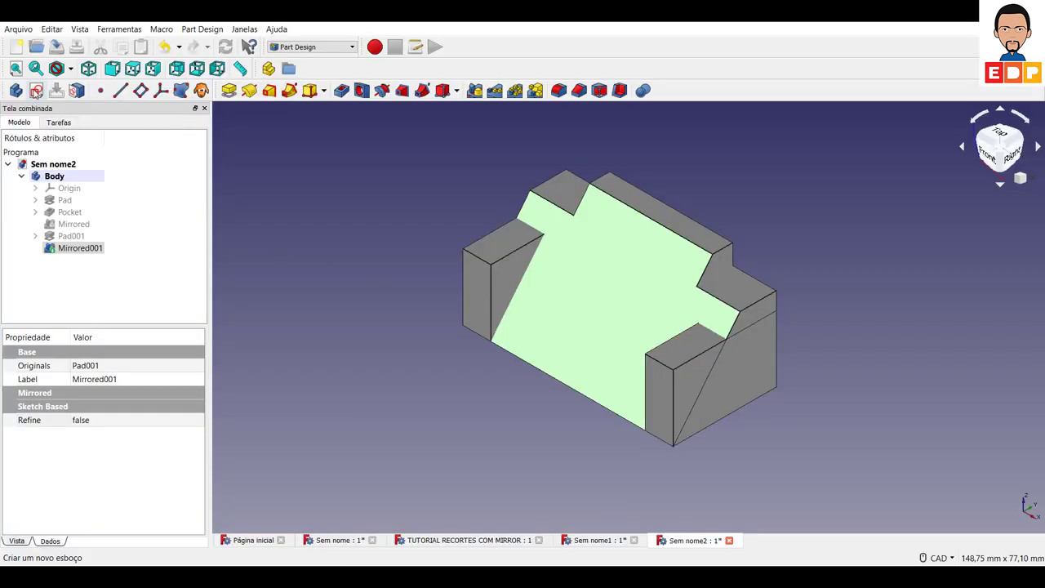
- Start a new sketch on the slanted face and draw a rectangle
left_click(36, 90)
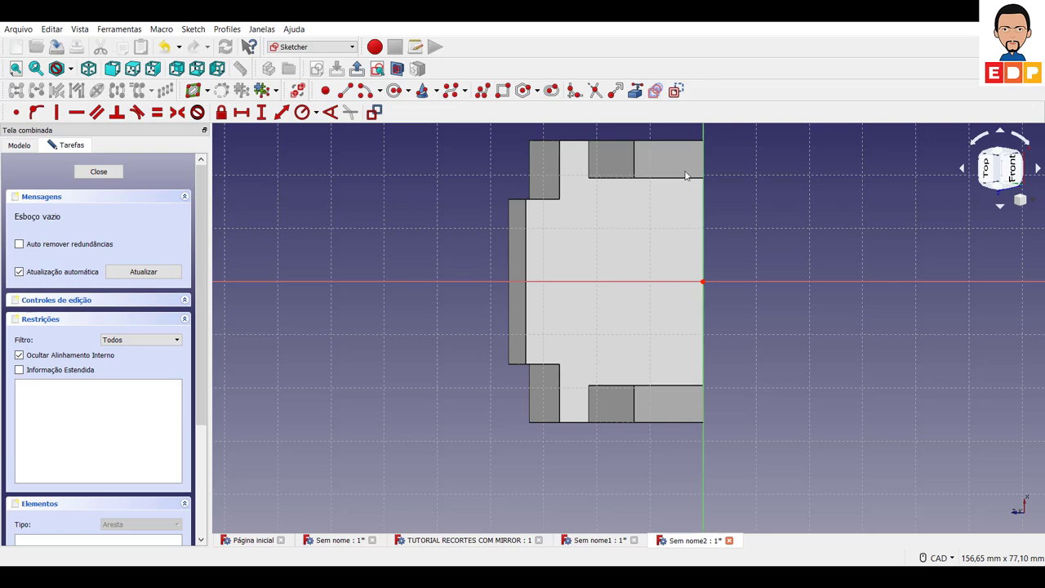
middle_click_drag(847, 432, 784, 461)
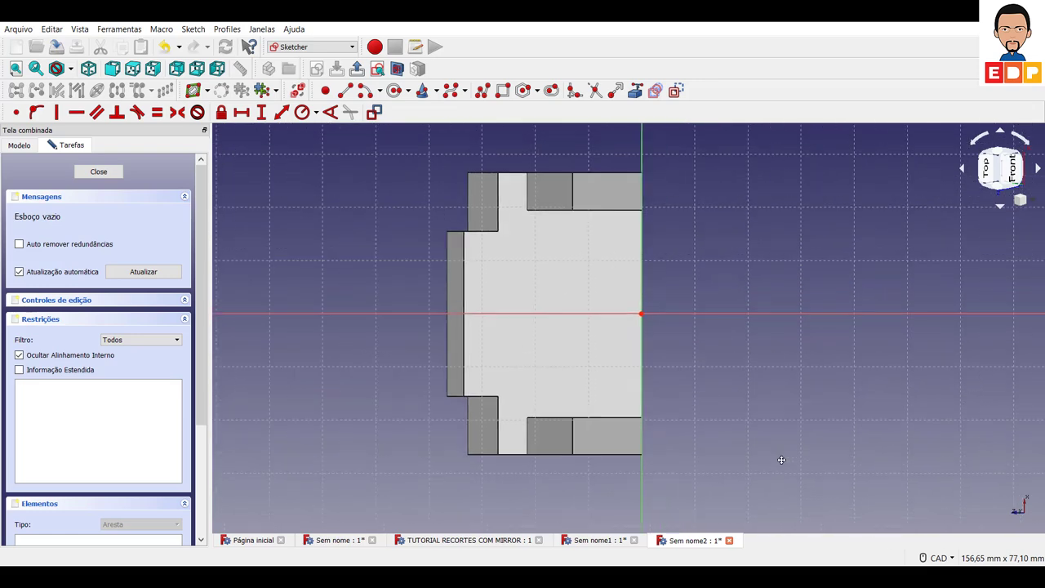
left_click(523, 89)
left_click(745, 254)
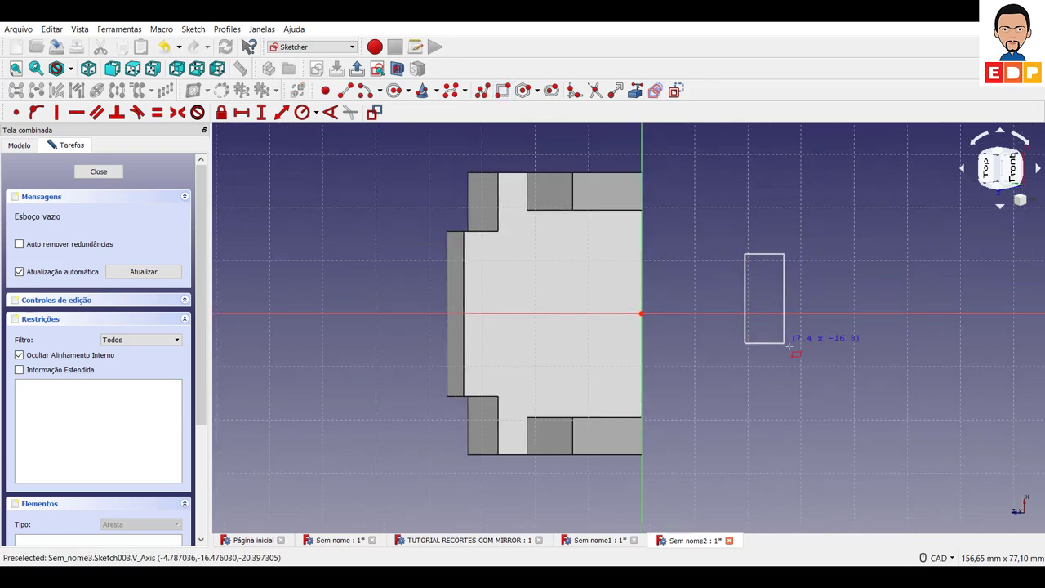
left_click(847, 374)
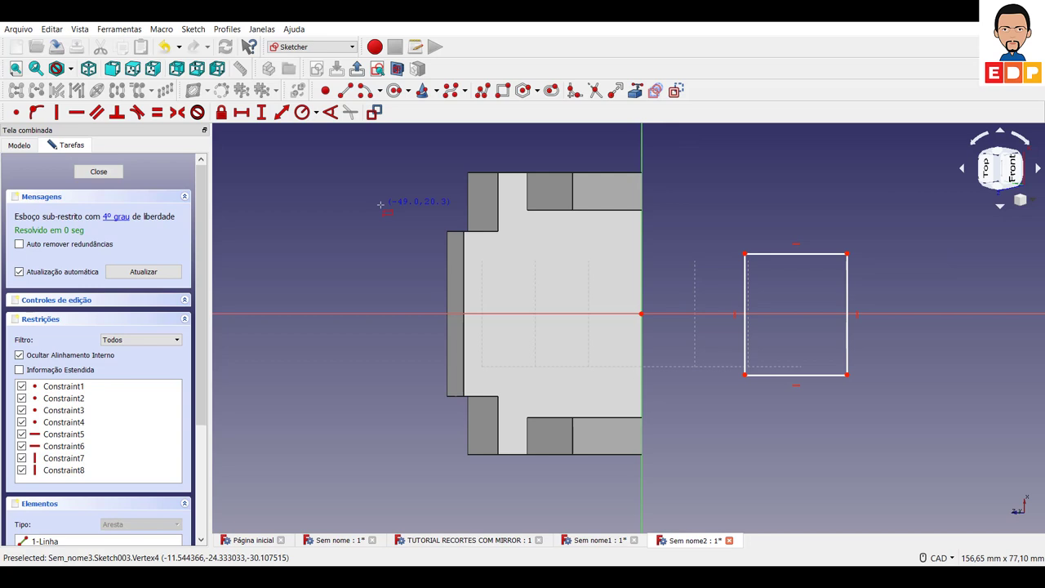
key("Escape")
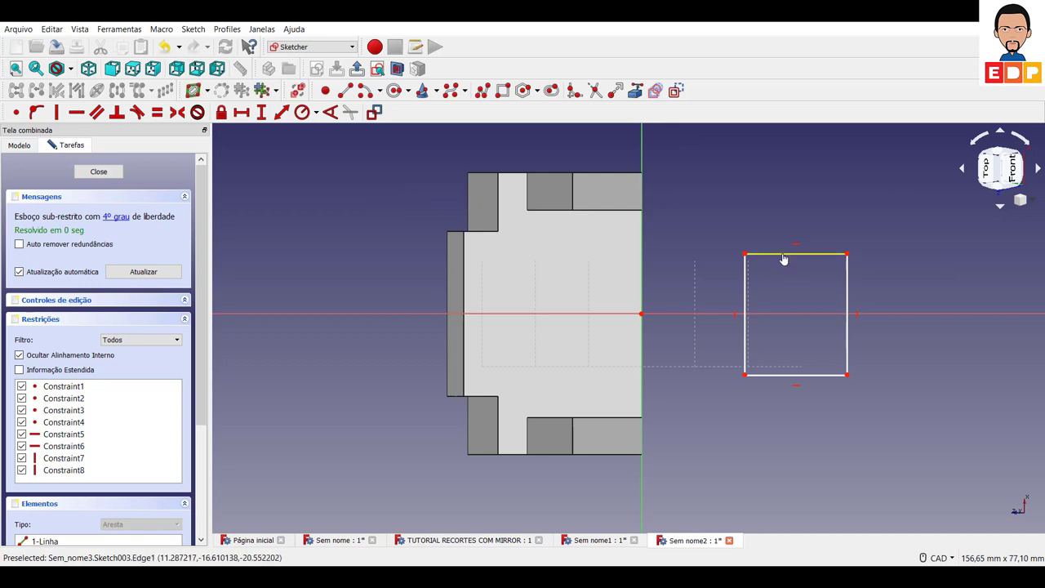
- Make the rectangle's top and left edges equal and give it a 17 mm width
left_click(784, 254)
left_click(746, 303)
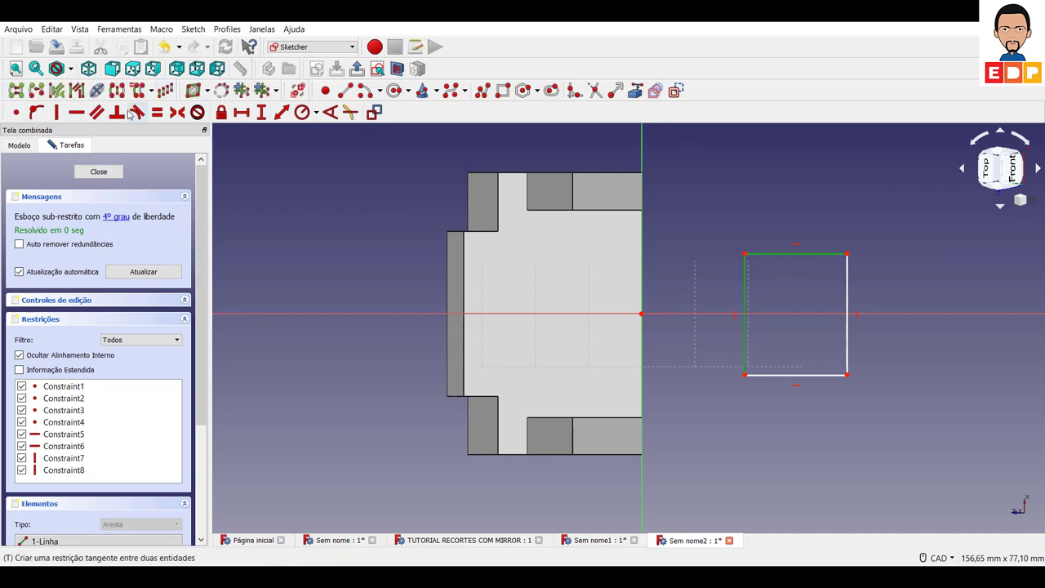
left_click(158, 113)
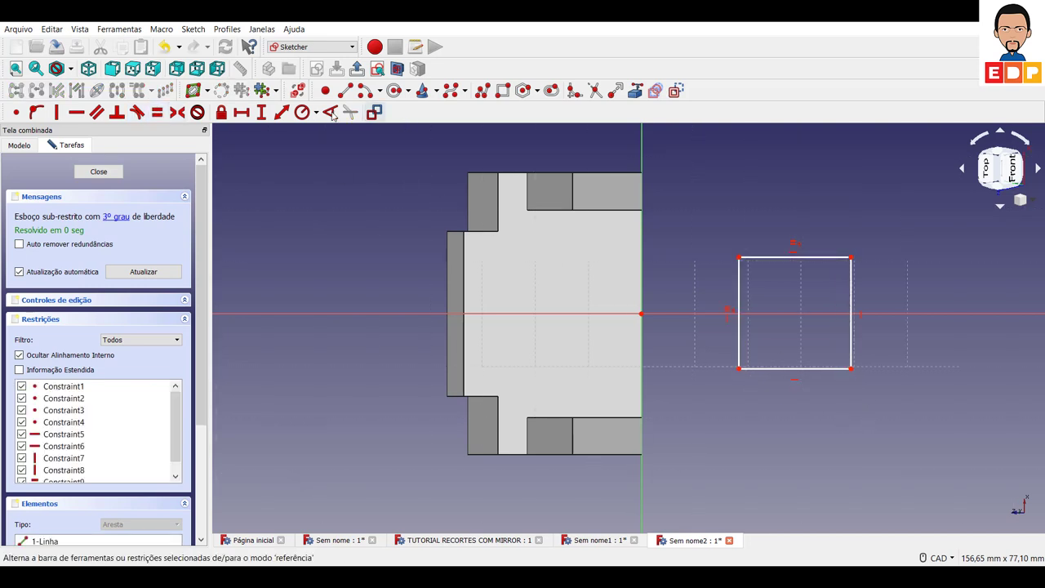
left_click(241, 112)
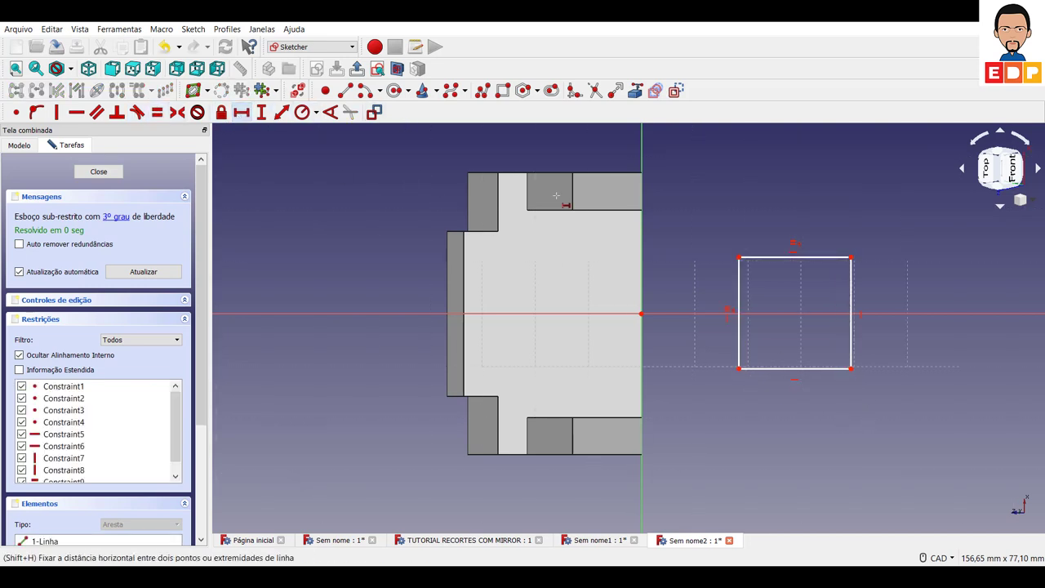
left_click(767, 258)
key("Return")
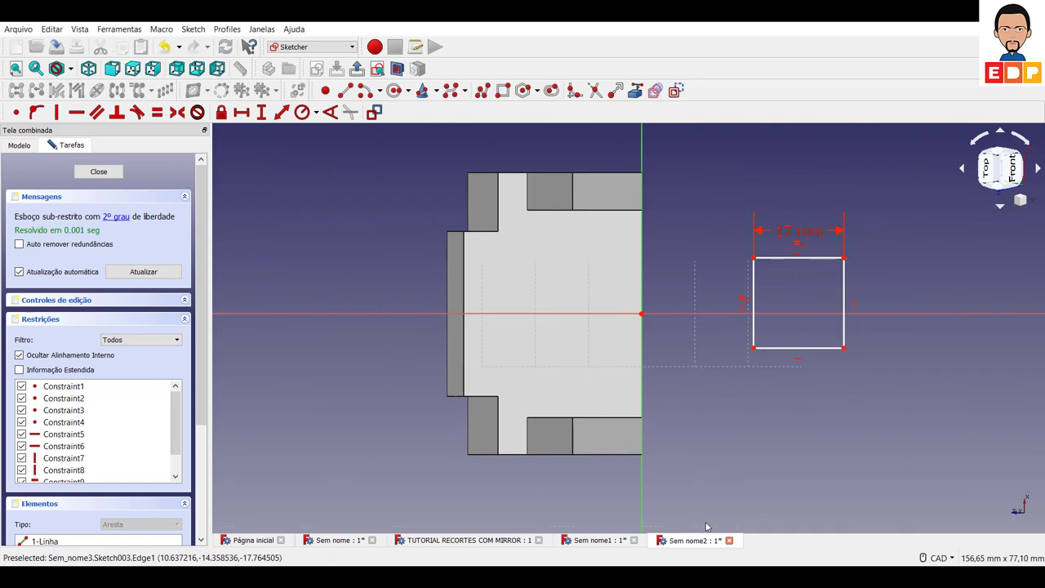
right_click(674, 176)
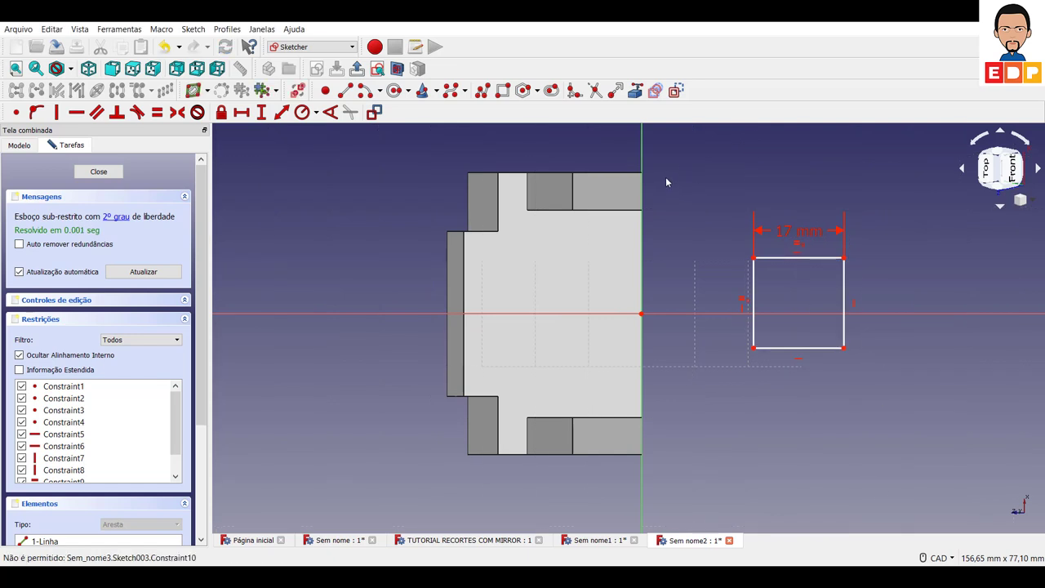
- Link the part's edge as external geometry and offset the square's corner 11 mm vertically from it
left_click(635, 92)
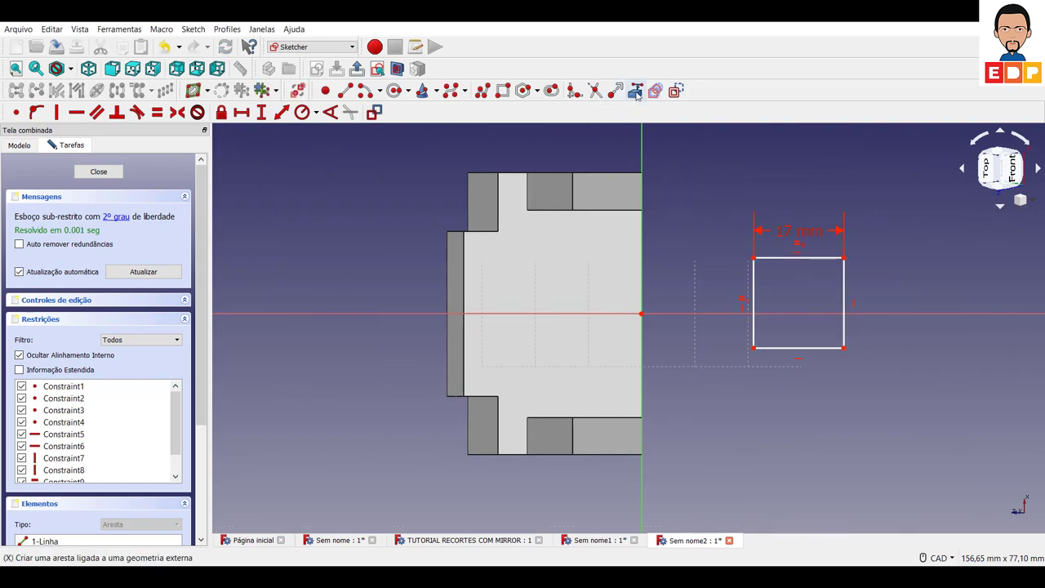
left_click(642, 192)
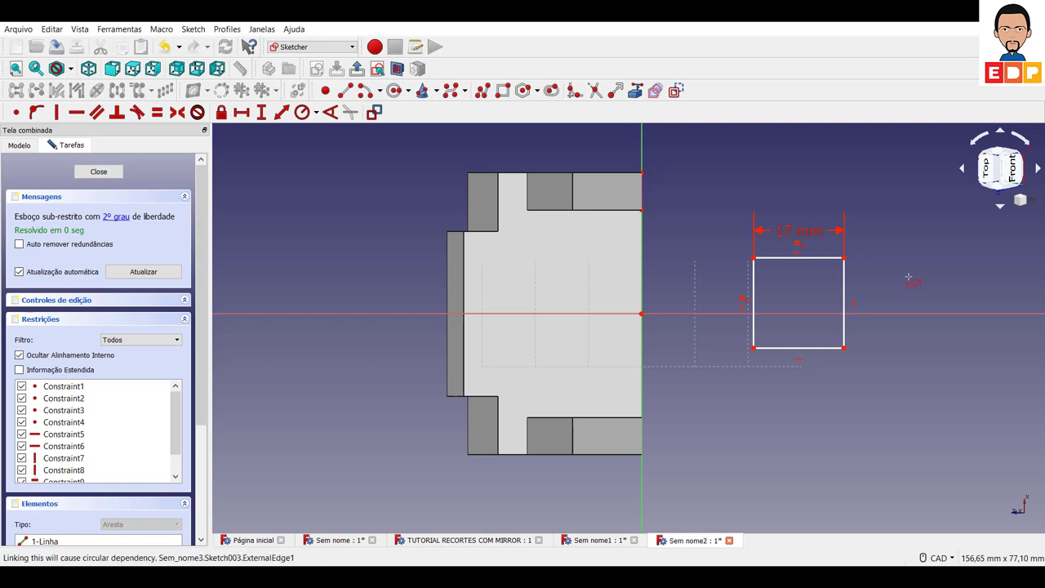
right_click(878, 270)
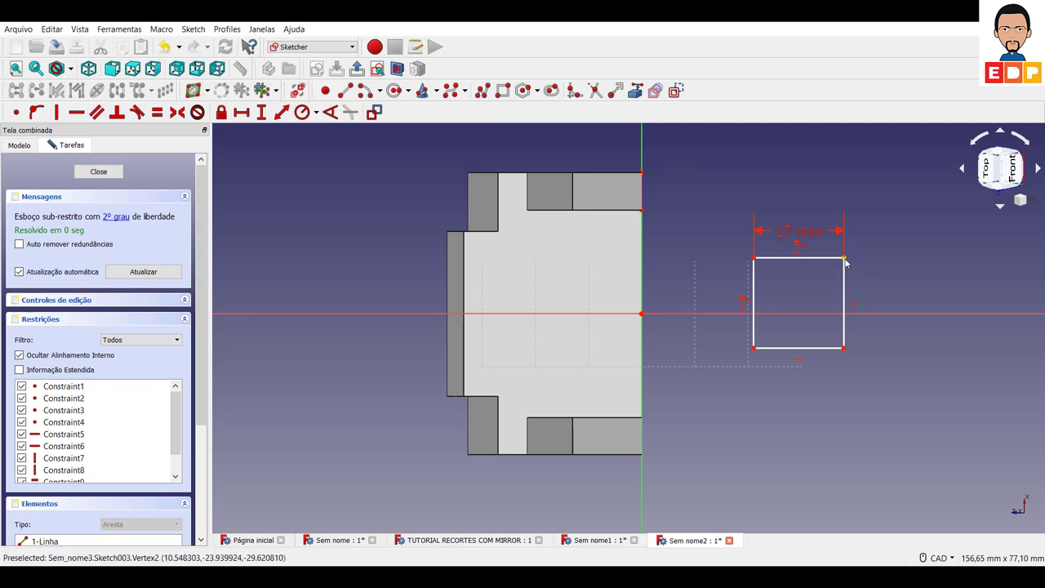
left_click_drag(846, 263, 597, 269)
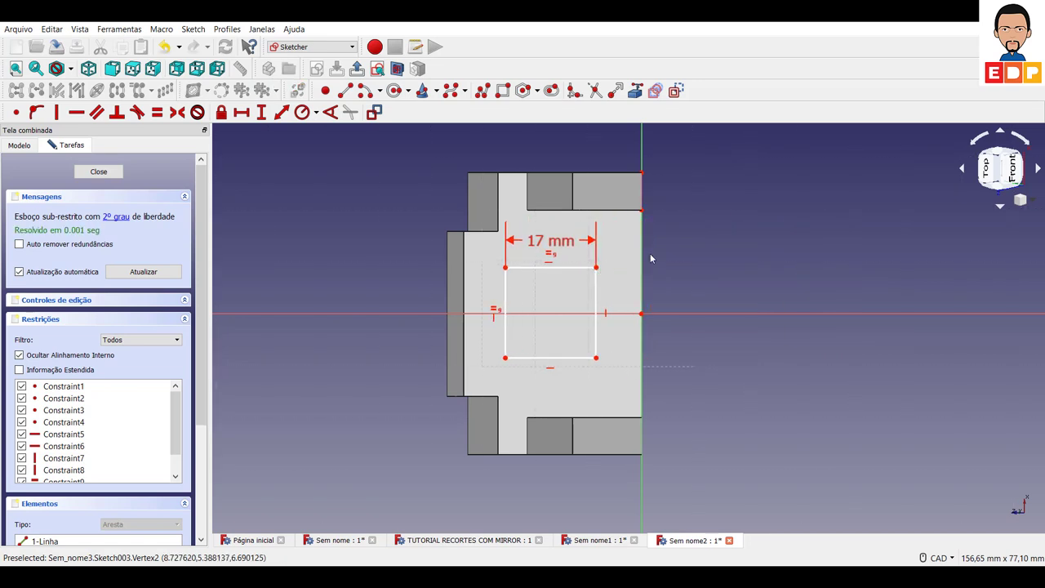
left_click(595, 269)
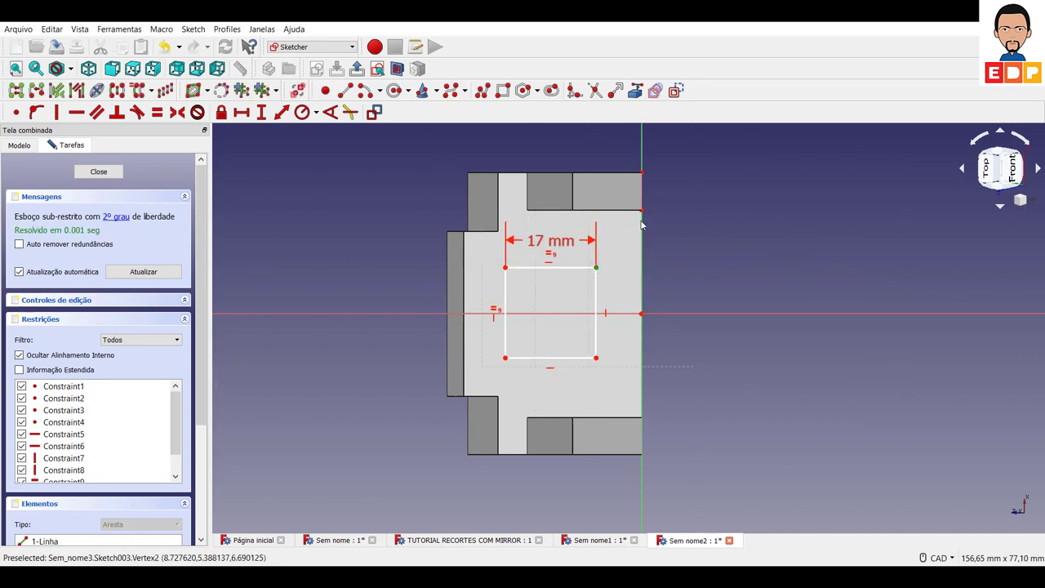
left_click(644, 214)
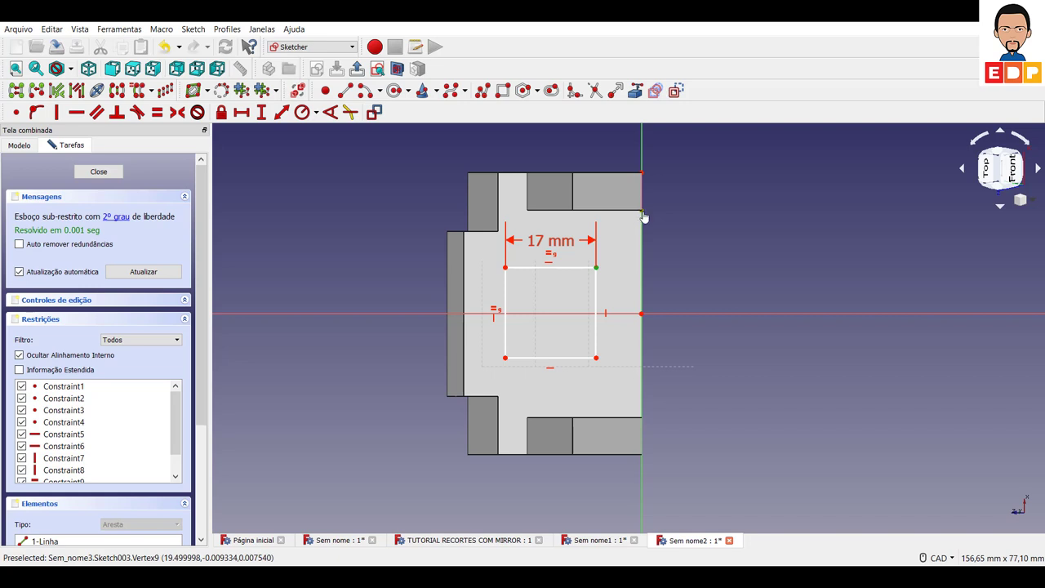
left_click(643, 214)
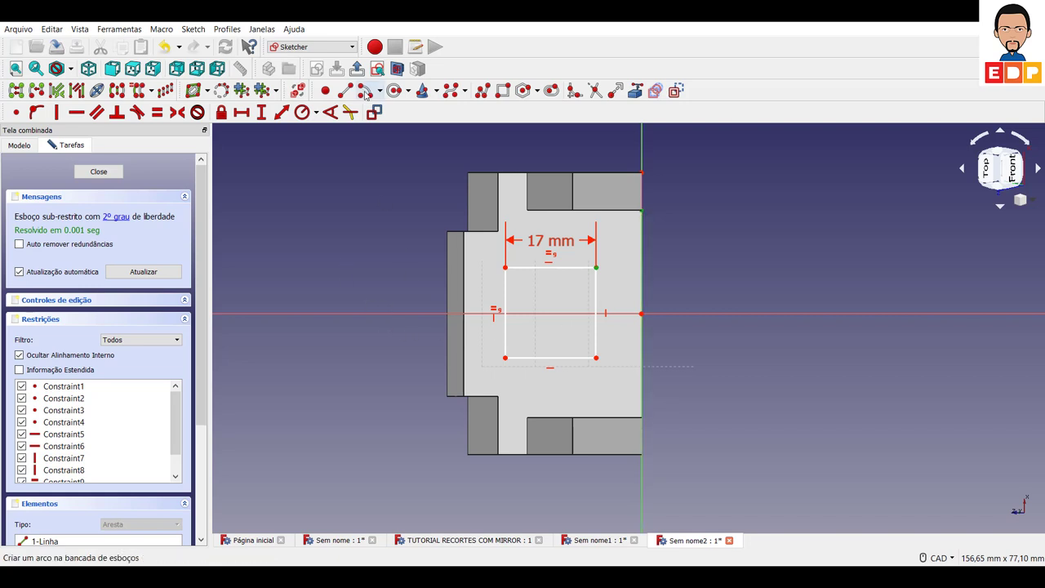
left_click(261, 112)
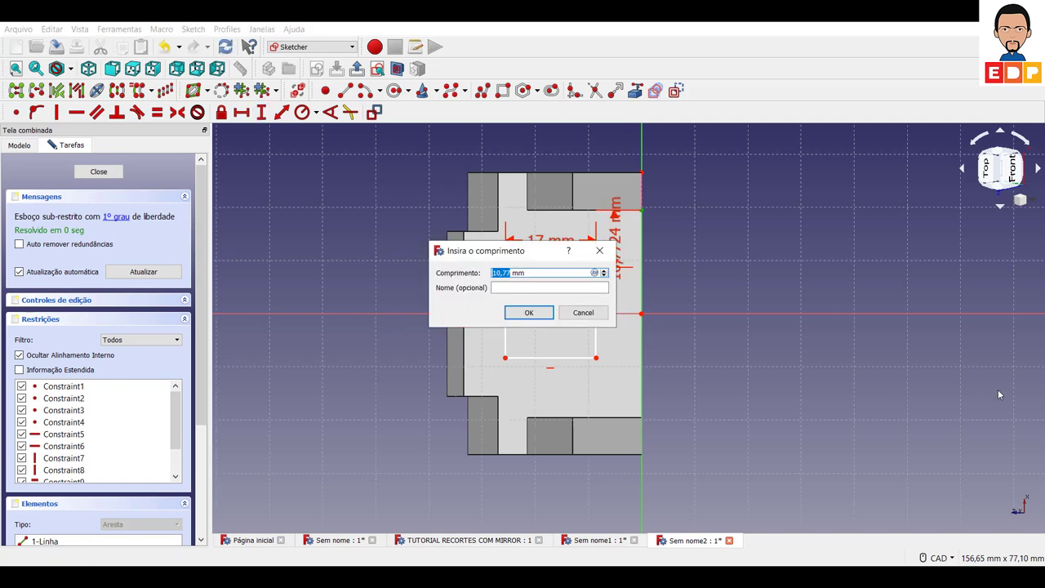
type("11")
key("Return")
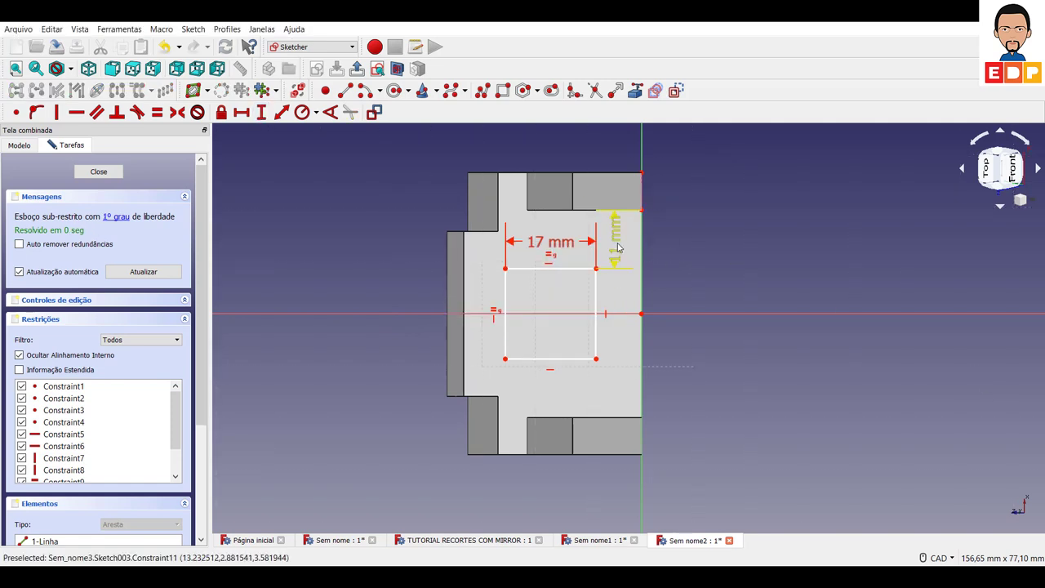
left_click_drag(619, 247, 820, 288)
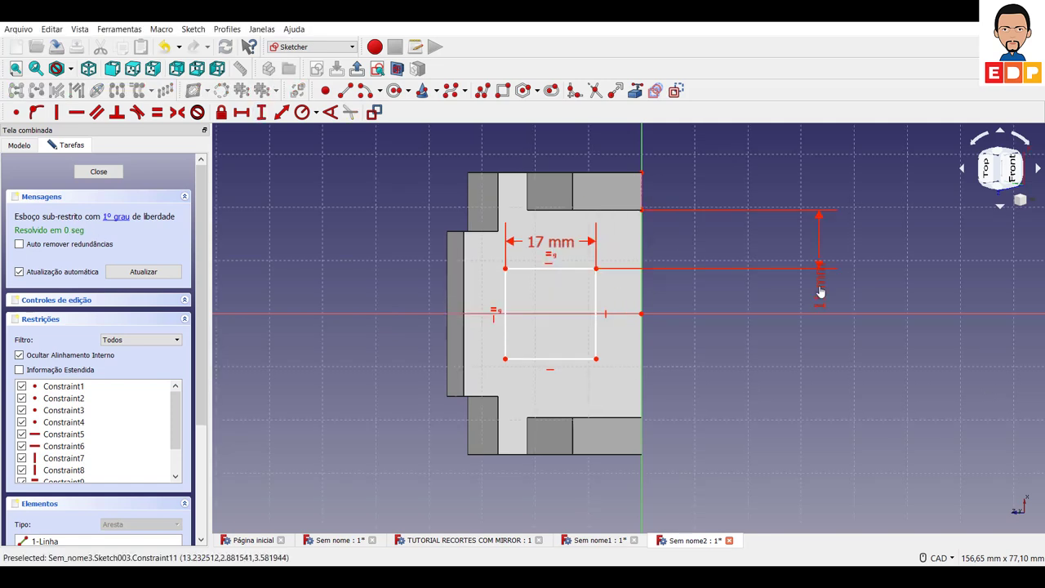
- Add a 7 mm horizontal offset between the square's top-right corner and the linked edge
left_click(596, 268)
left_click(643, 212)
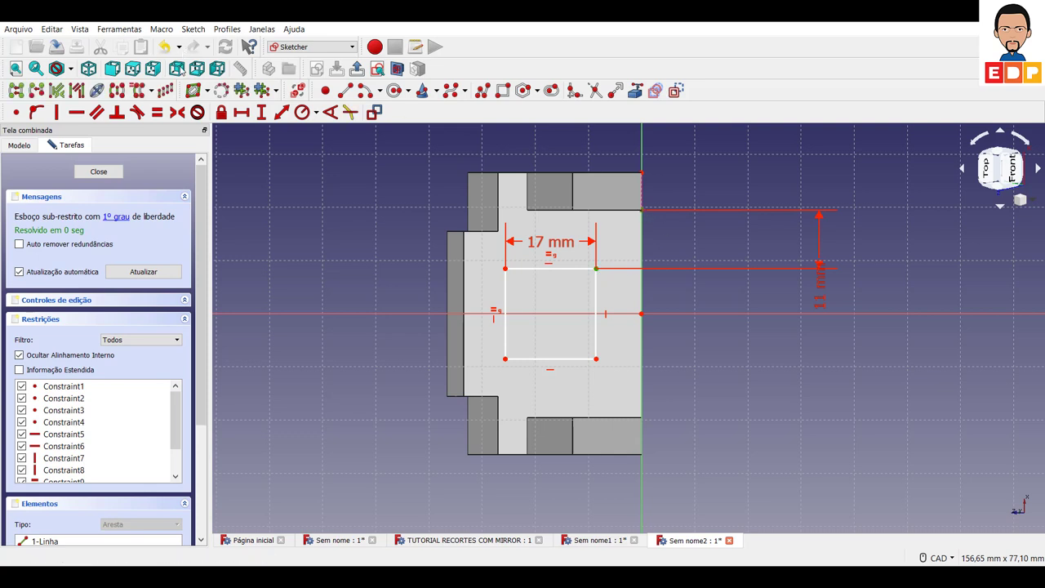
left_click(242, 112)
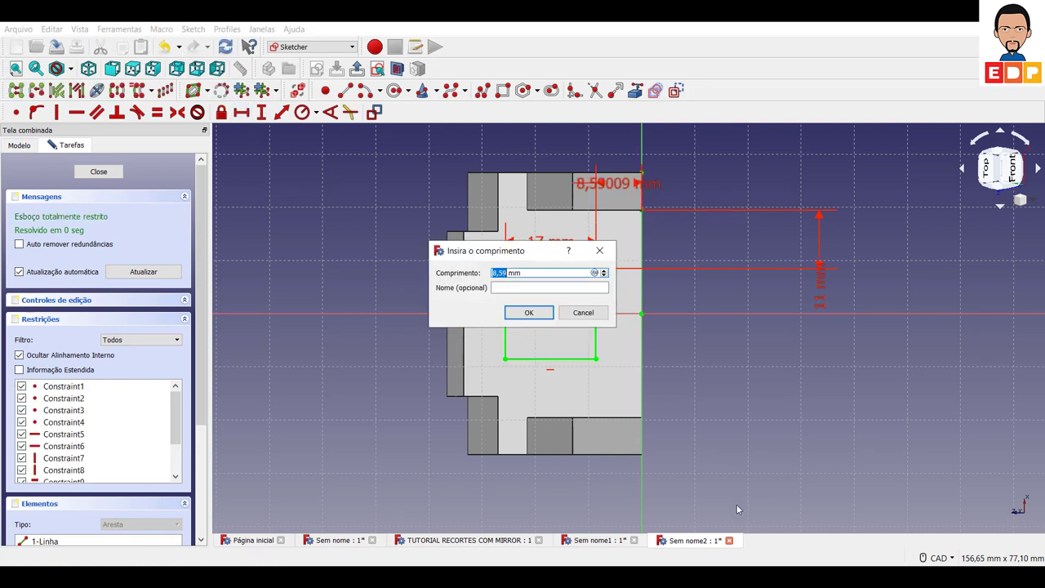
type("7")
key("Return")
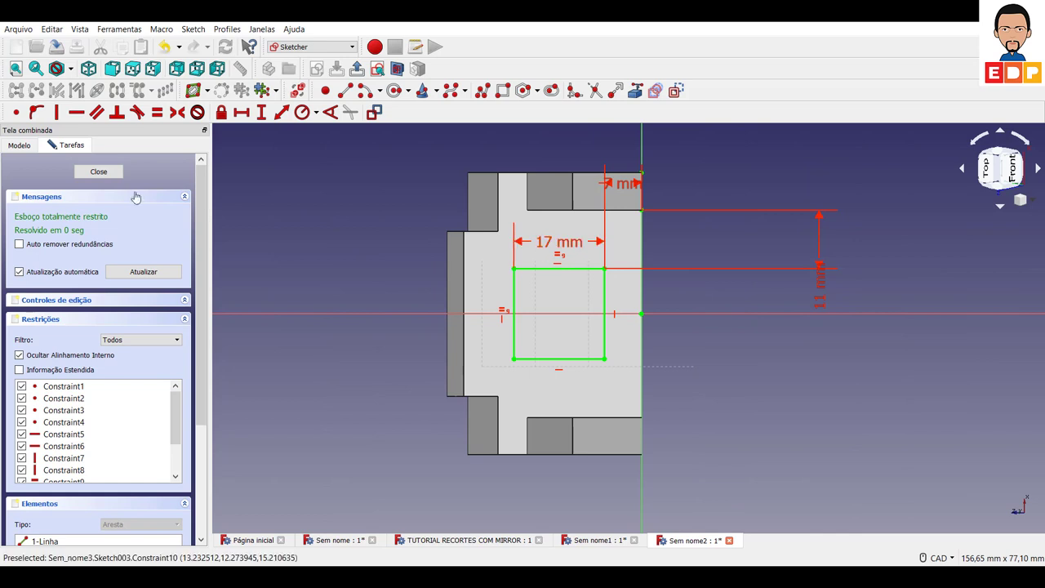
- Close Sketch003, preview a 5 mm pocket from it, then cancel the pocket
left_click(114, 171)
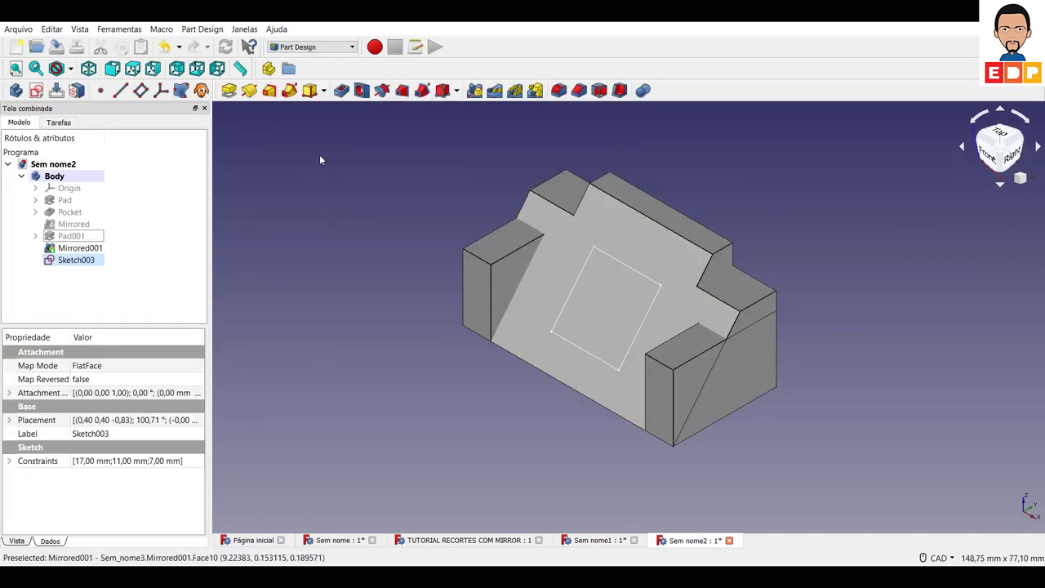
left_click(341, 91)
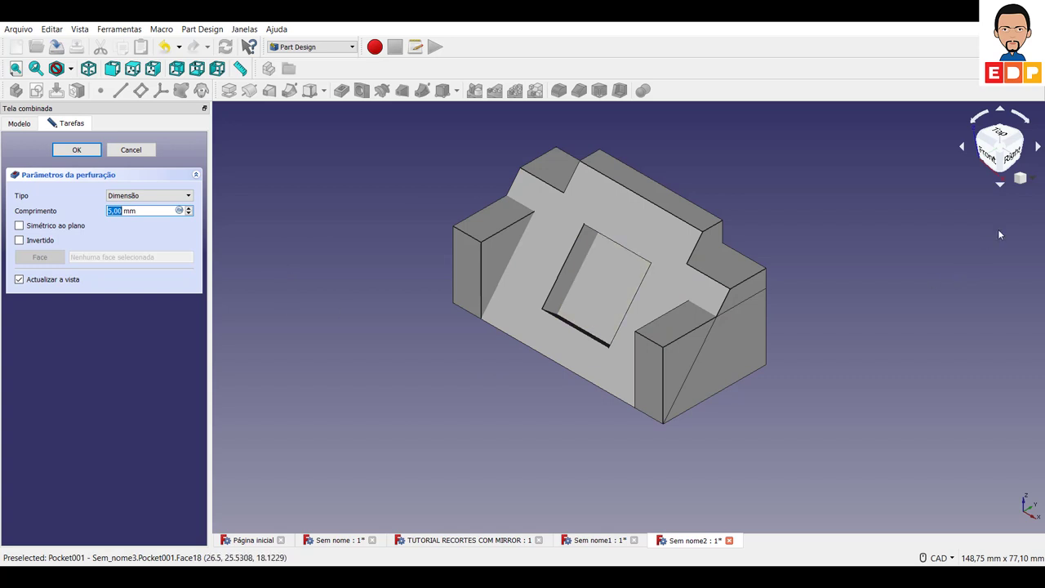
middle_click_drag(915, 332, 830, 391)
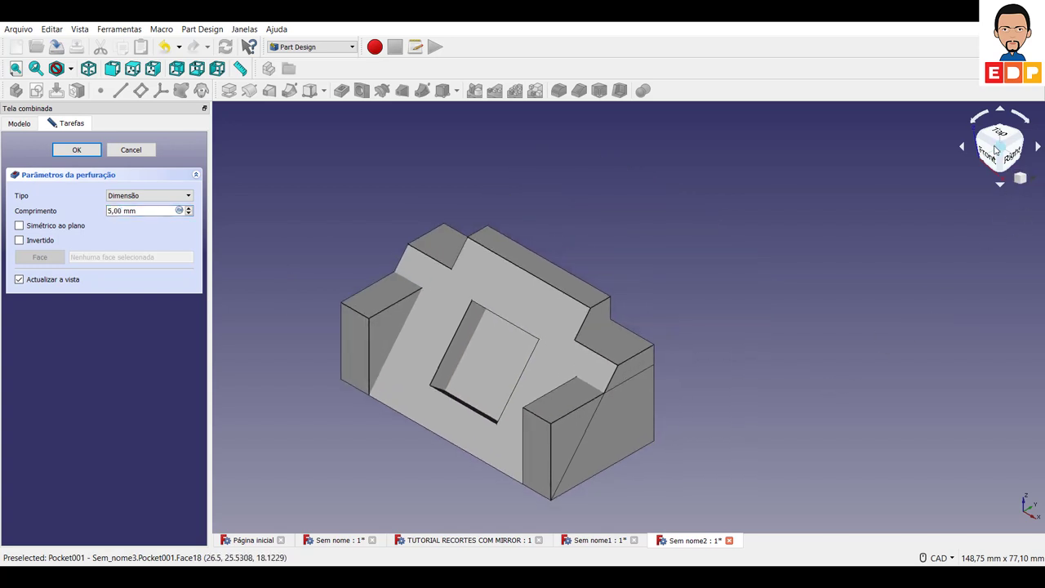
middle_click_drag(739, 472, 861, 412)
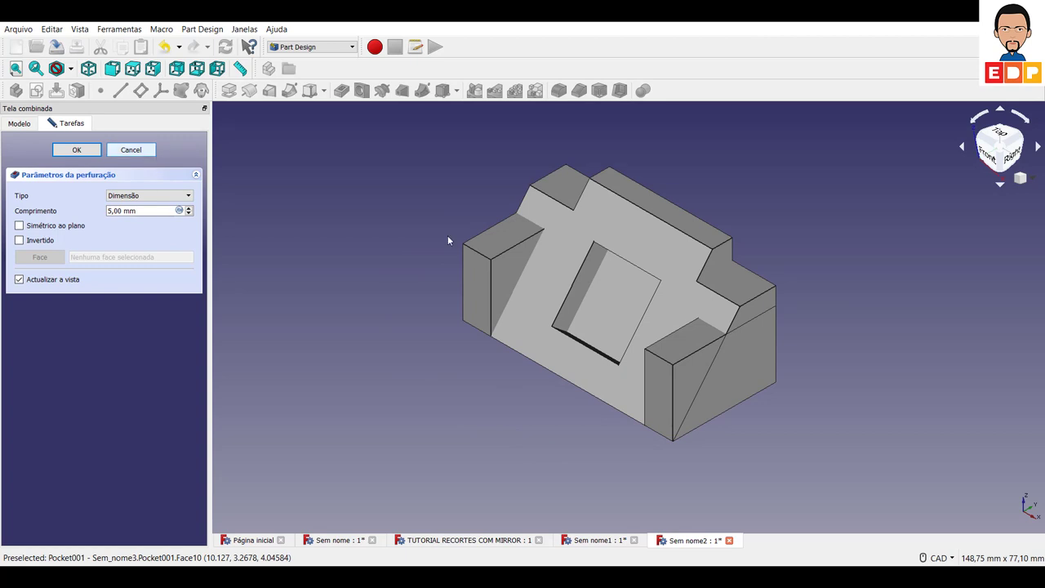
key("Escape")
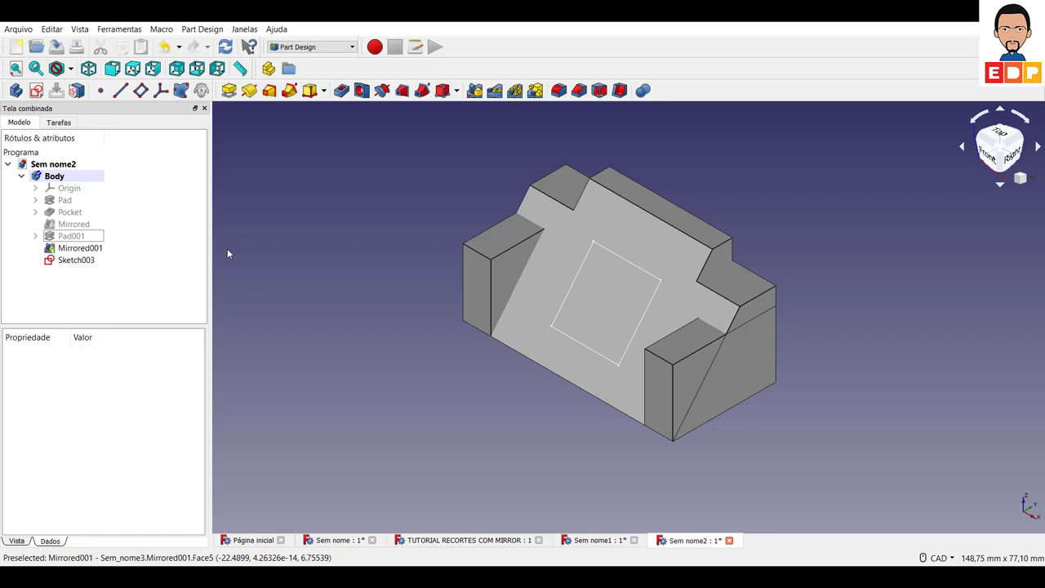
- Turn to a rear isometric view and create a new sketch on the part's large back face
left_click(1024, 139)
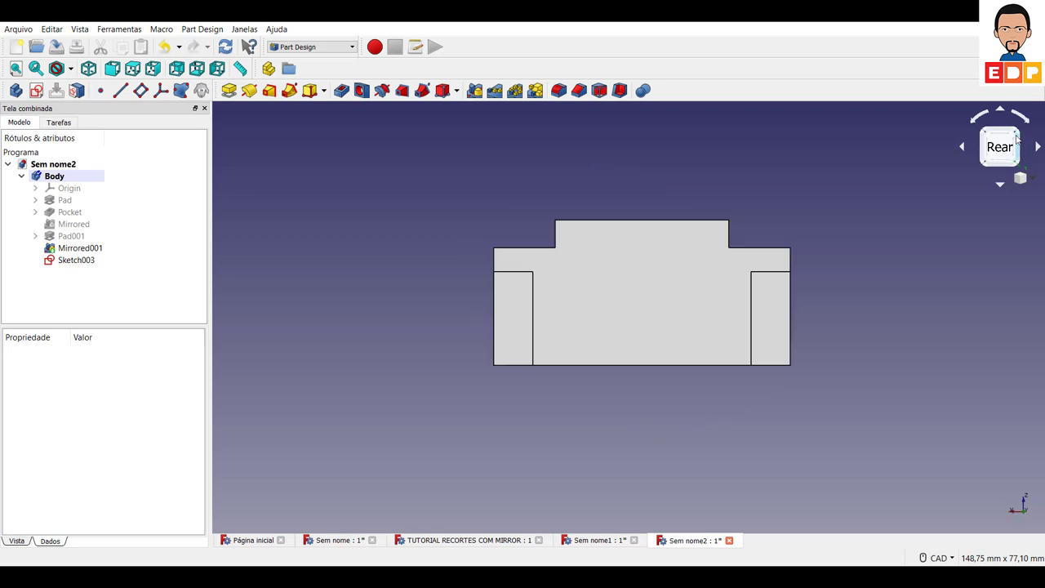
left_click(1018, 134)
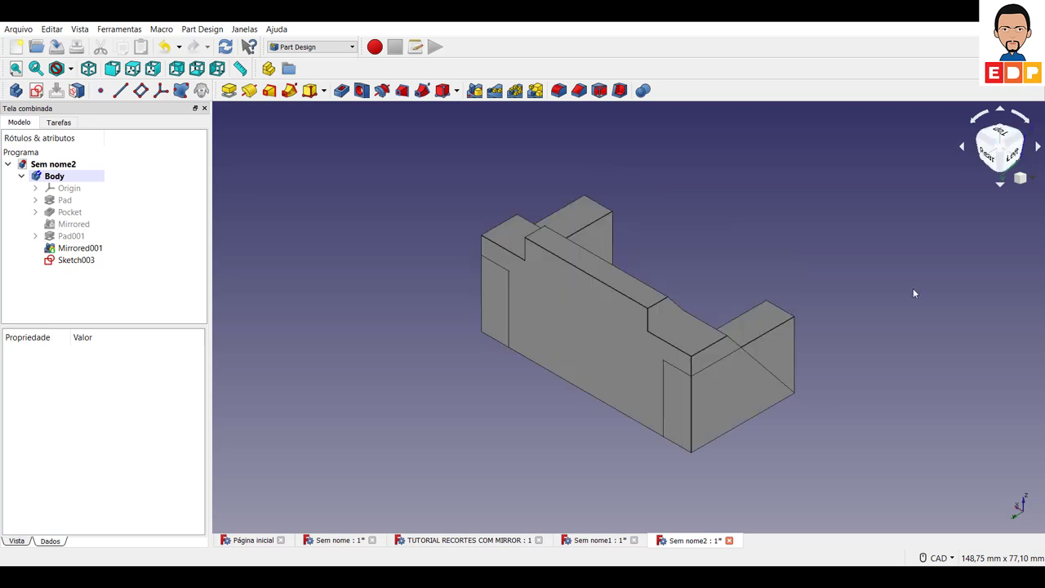
left_click(562, 331)
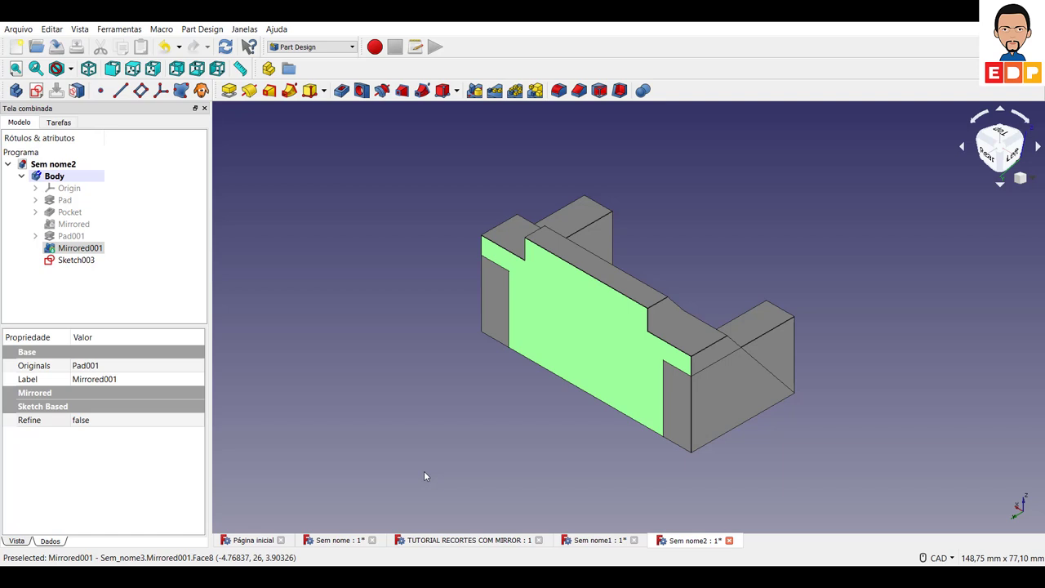
left_click(36, 91)
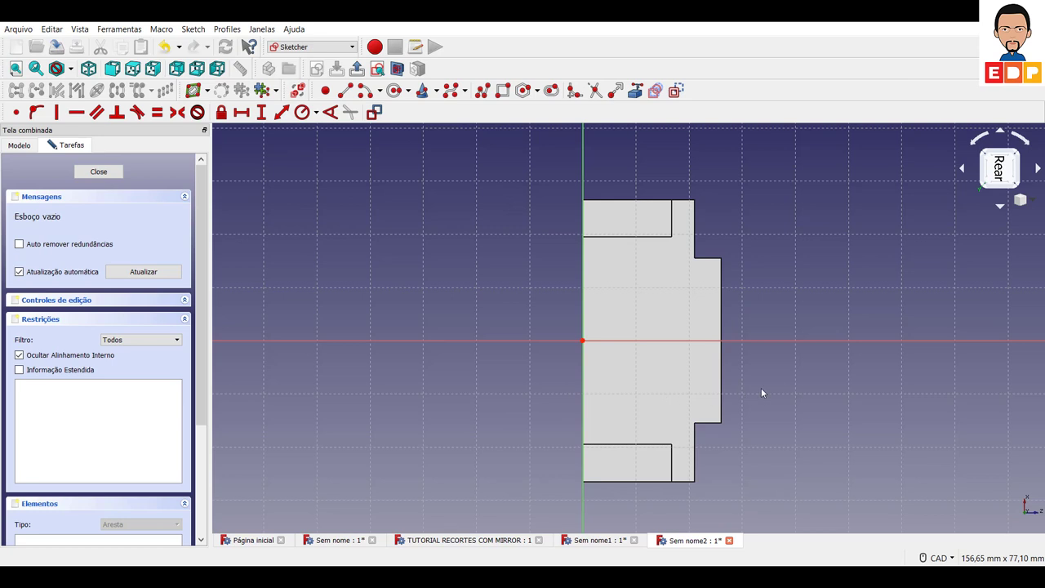
- Hide the Mirrored001 solid from the model tree
left_click(12, 148)
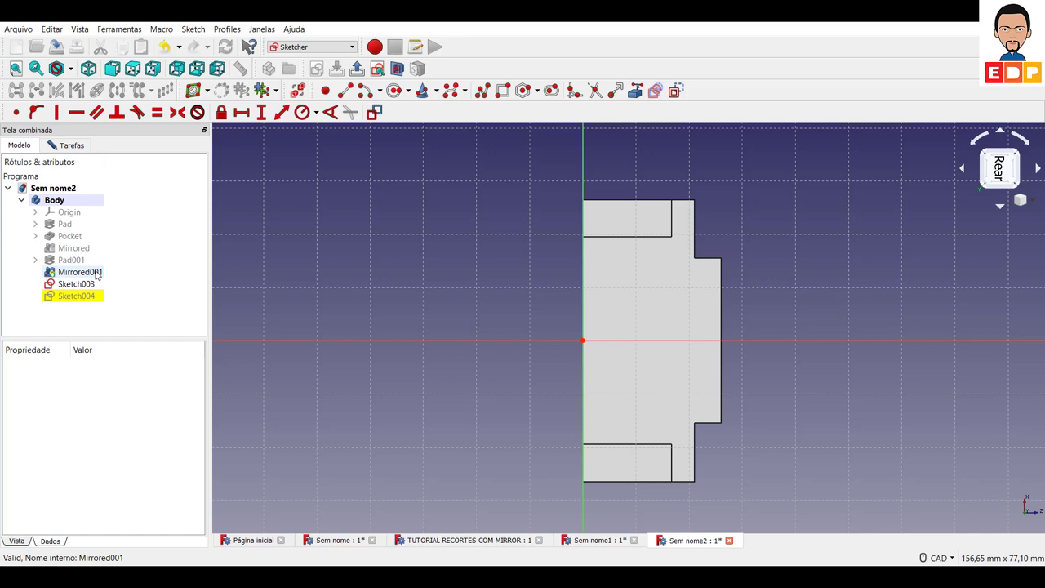
right_click(97, 276)
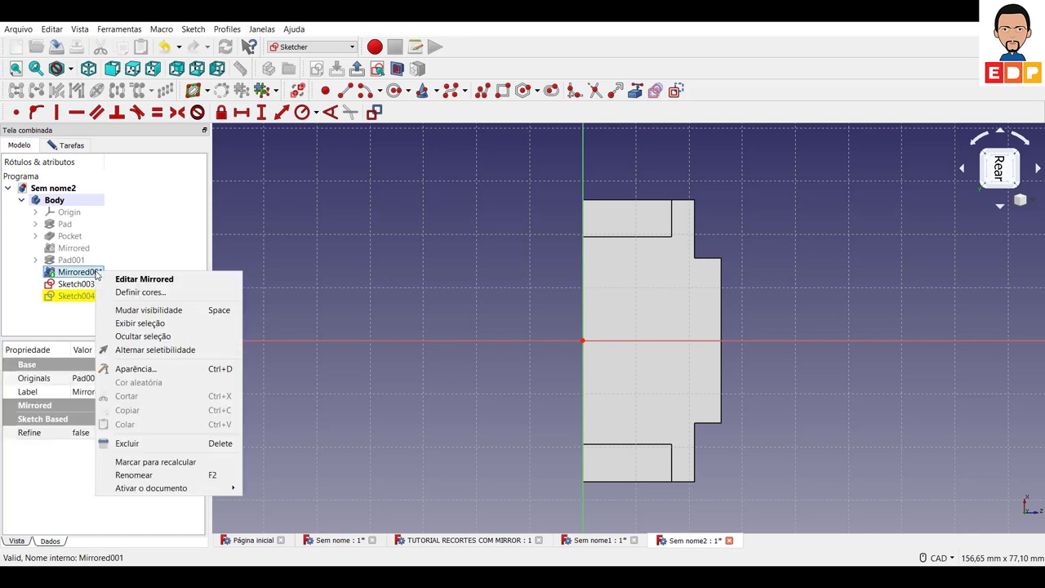
left_click(147, 310)
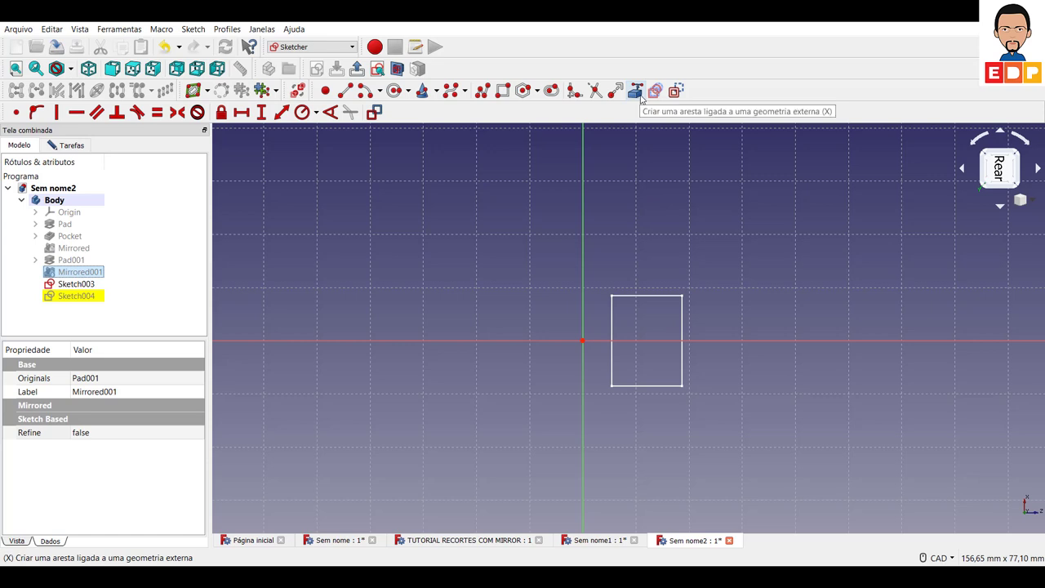
- Reference Sketch003's top and bottom edges and draw a rectangle snapped to their corners
left_click(636, 91)
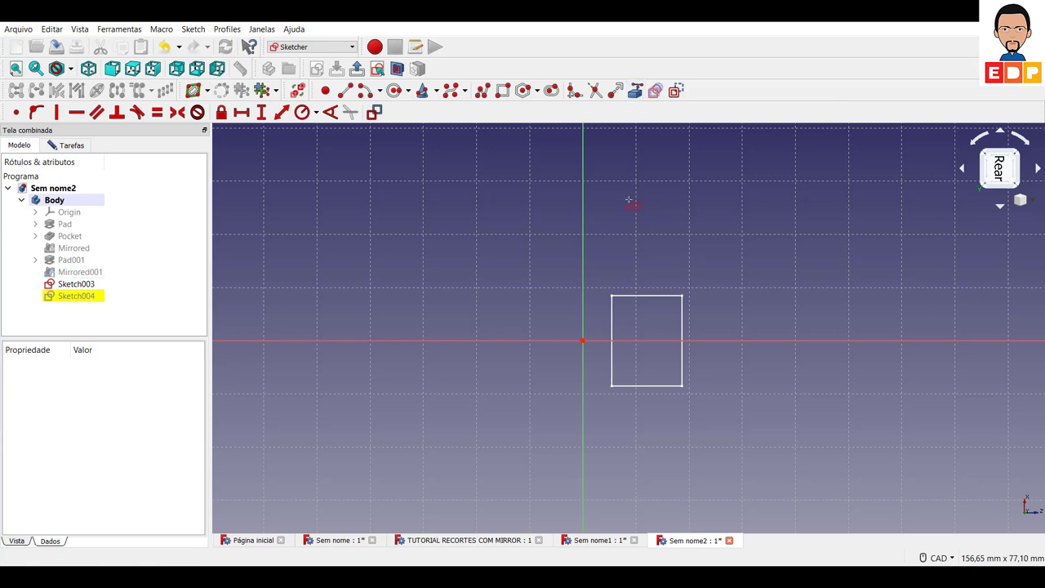
left_click(637, 298)
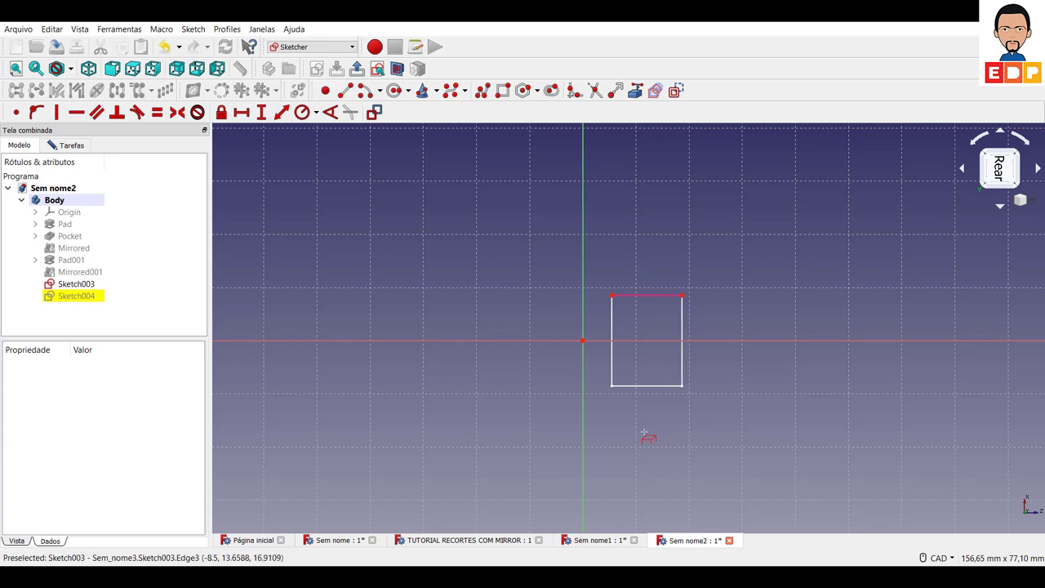
left_click(646, 386)
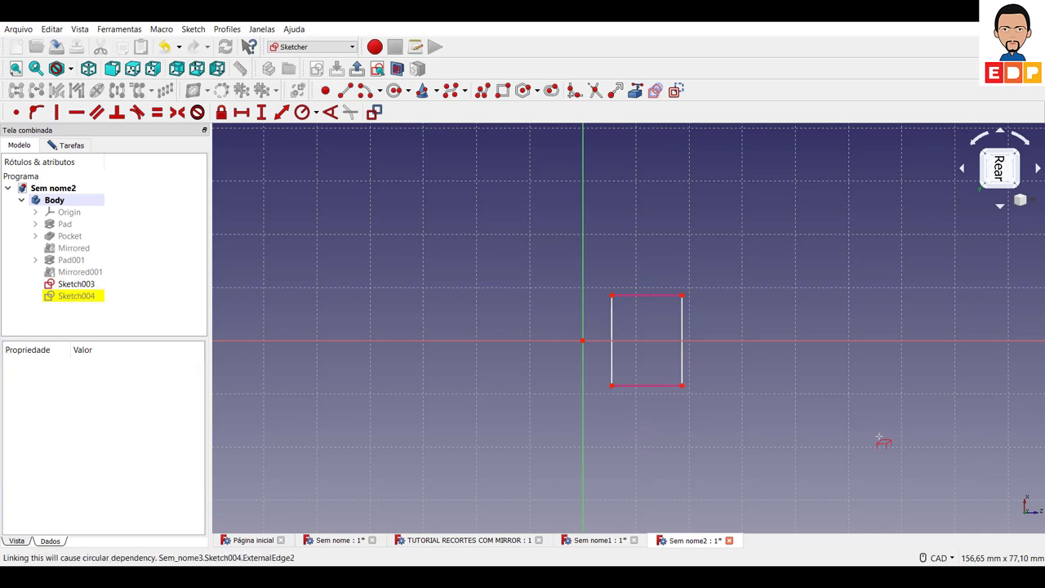
left_click(503, 92)
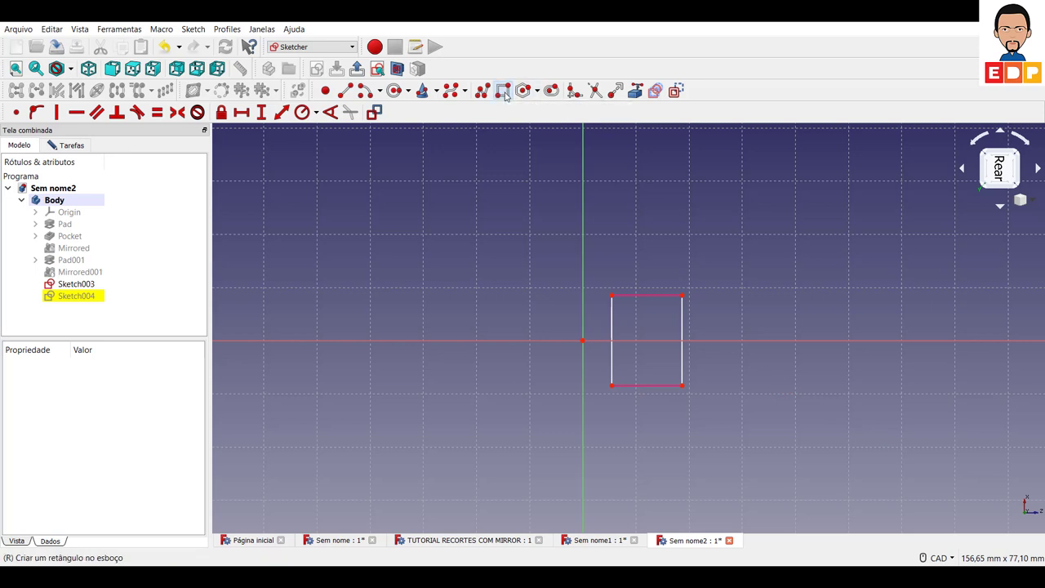
left_click(612, 296)
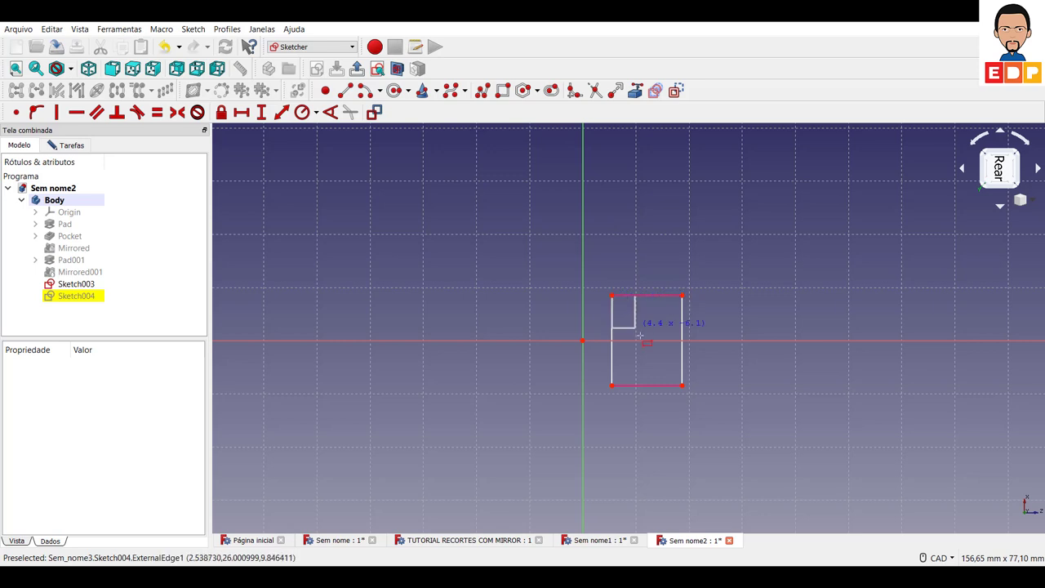
left_click(683, 386)
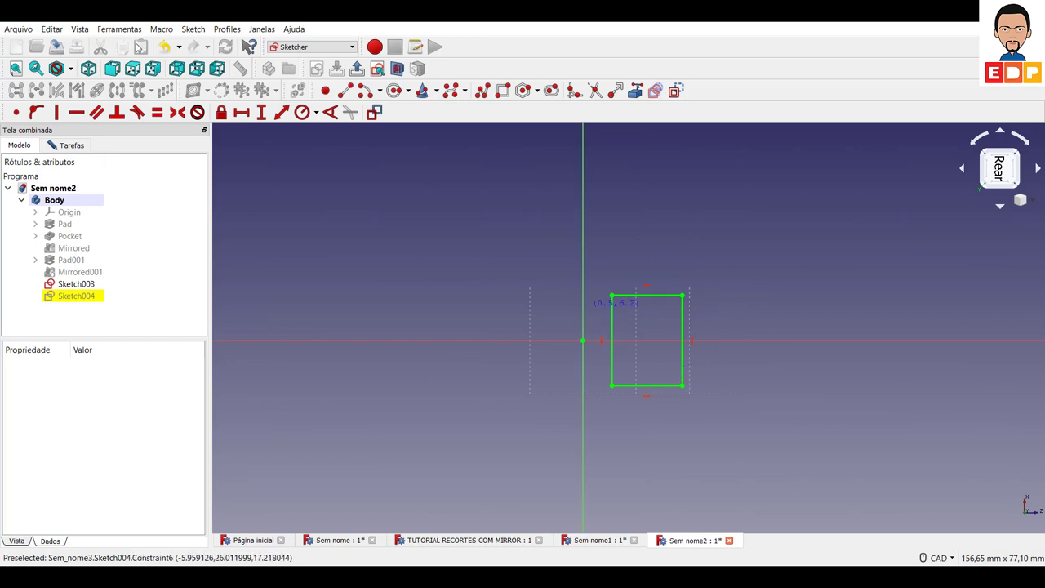
left_click(65, 146)
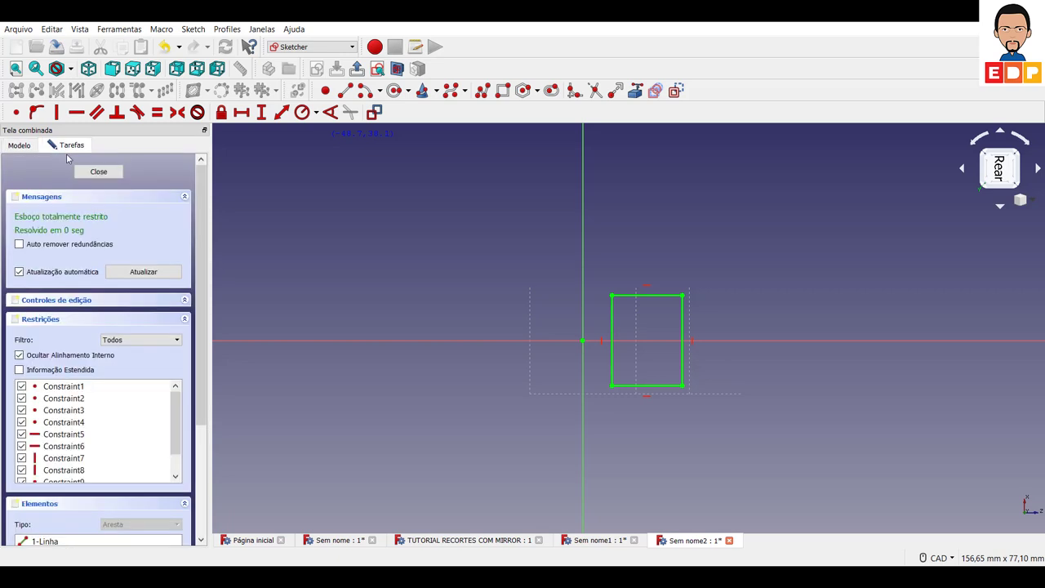
- Close the sketch and pocket the rectangle Through all, then check rear and isometric views
left_click(104, 171)
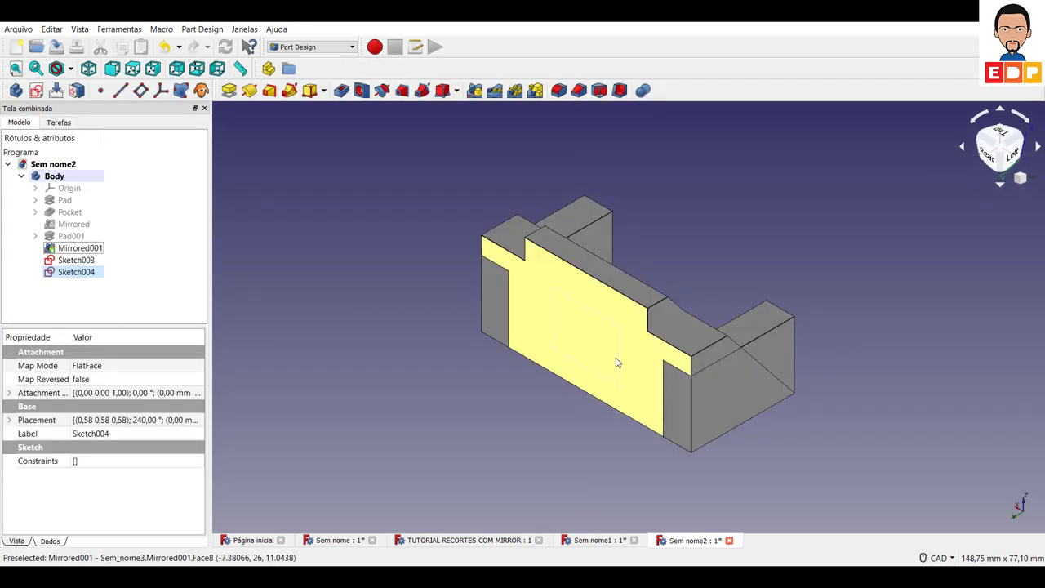
left_click(342, 94)
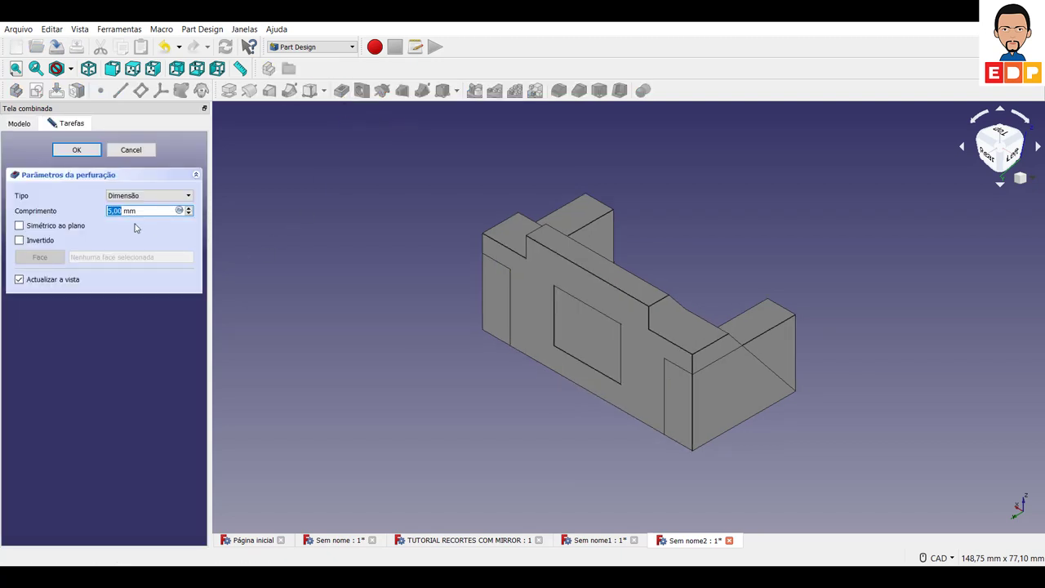
left_click(136, 198)
left_click(133, 213)
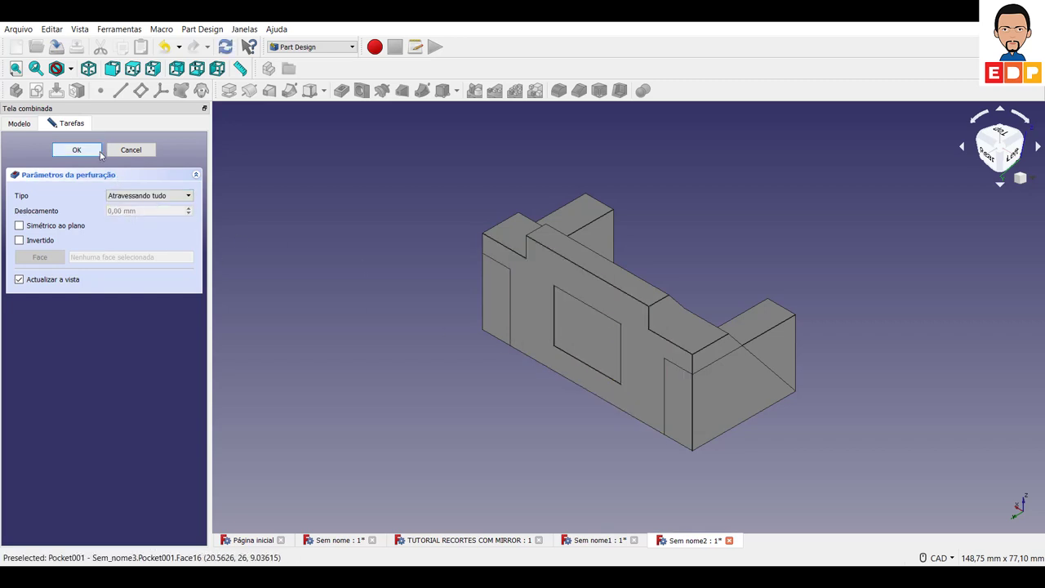
left_click(76, 151)
left_click(992, 153)
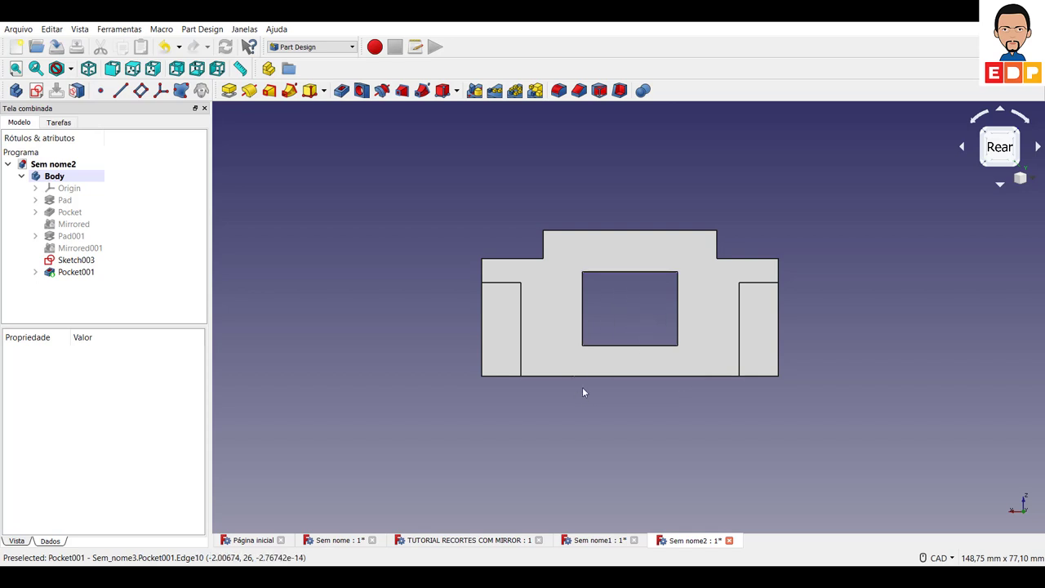
left_click(1018, 133)
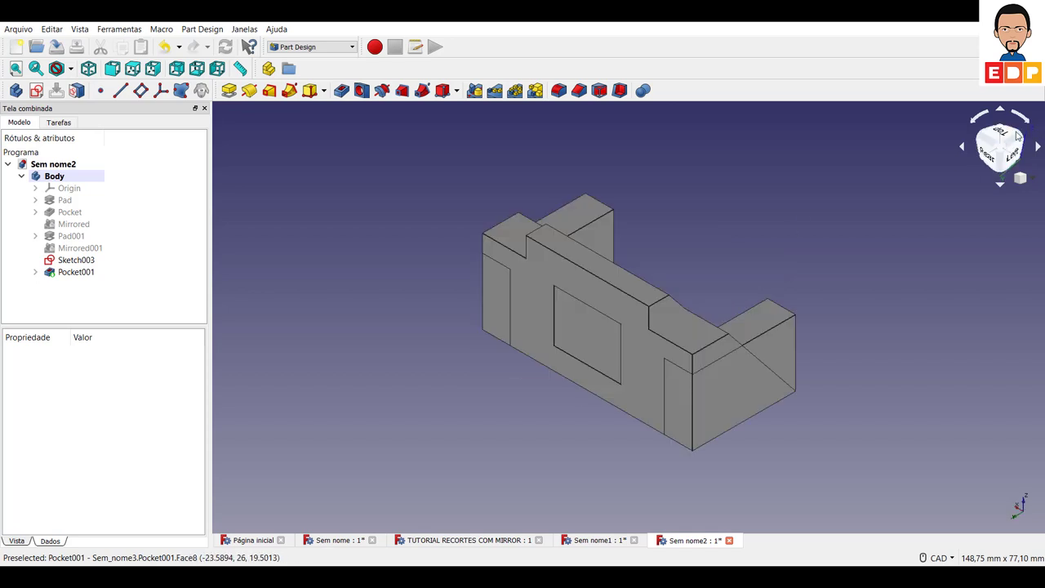
- Select Pocket001 through its slanted face and set its Refine property to true
key("1")
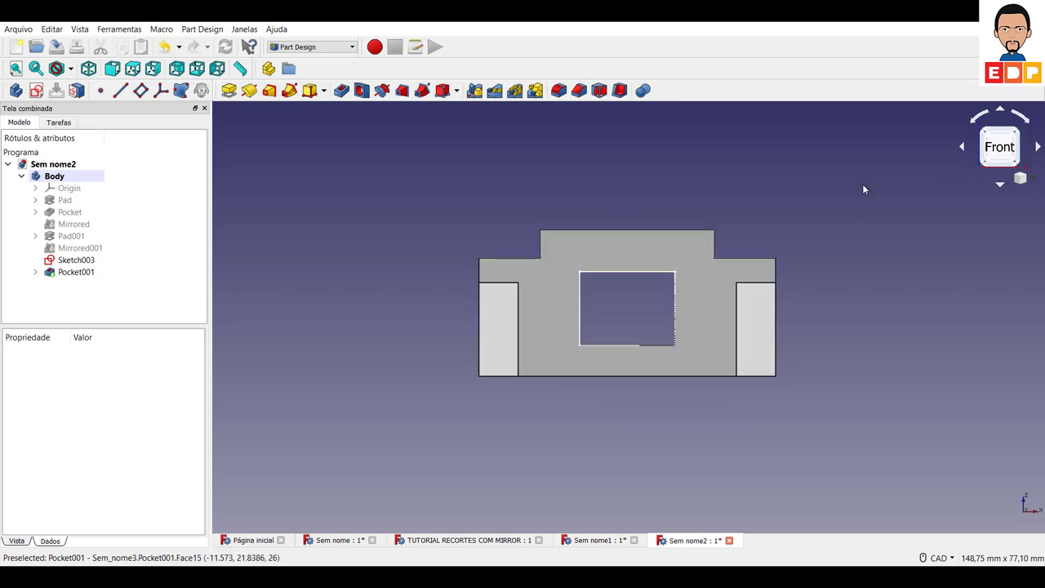
left_click(1018, 133)
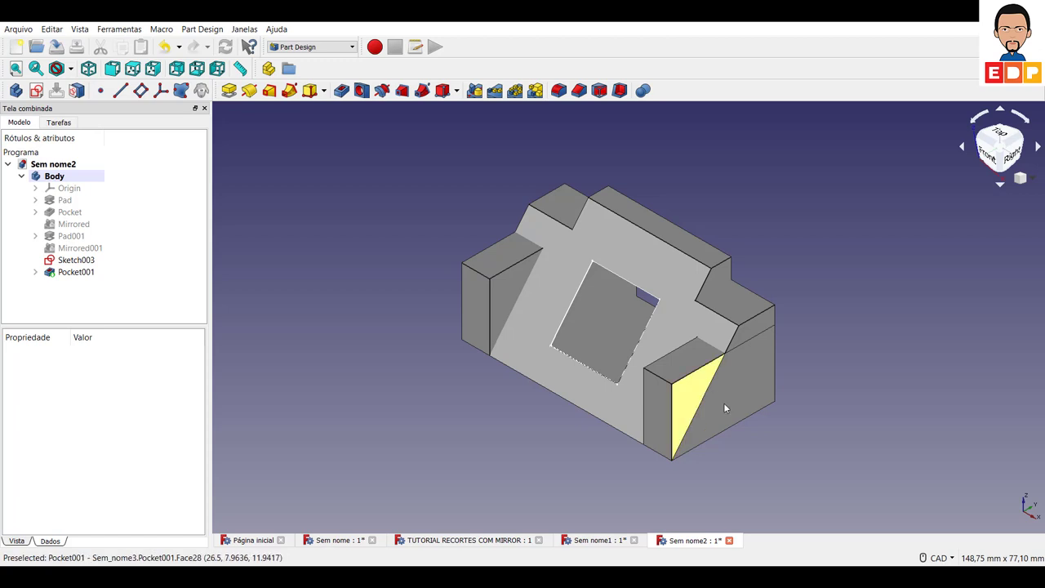
left_click(742, 388)
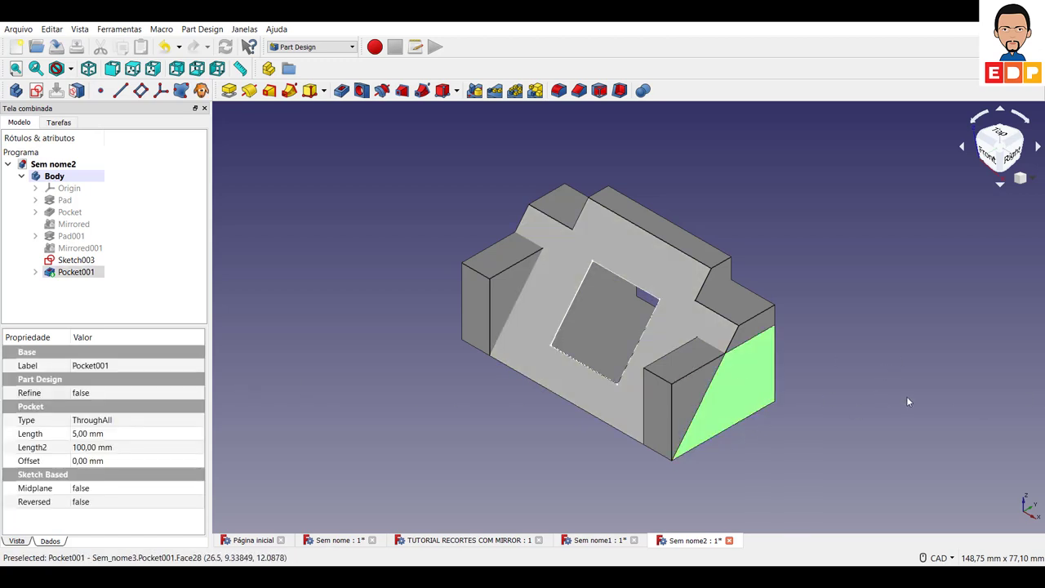
left_click(93, 343)
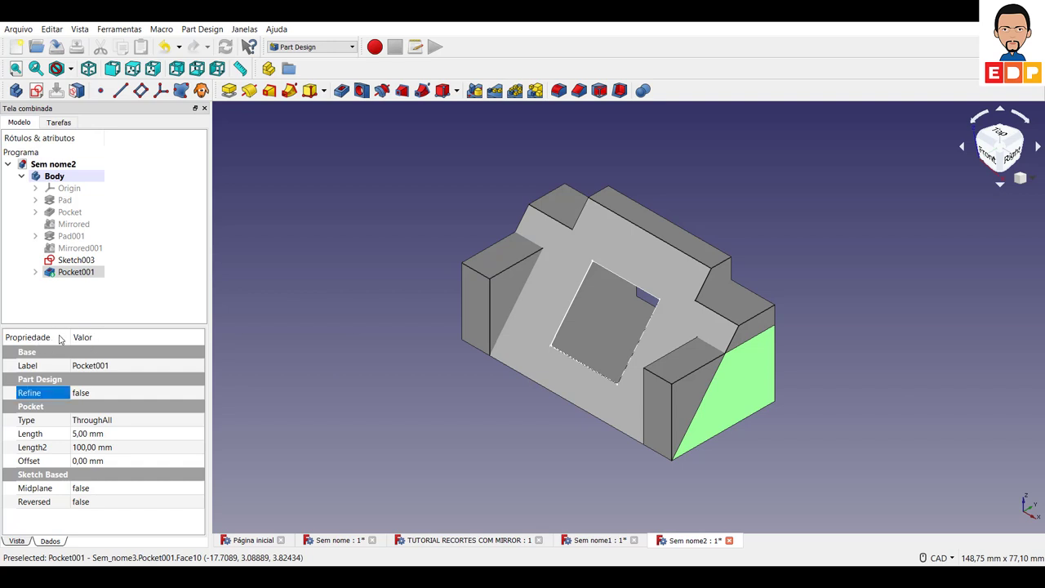
left_click(88, 395)
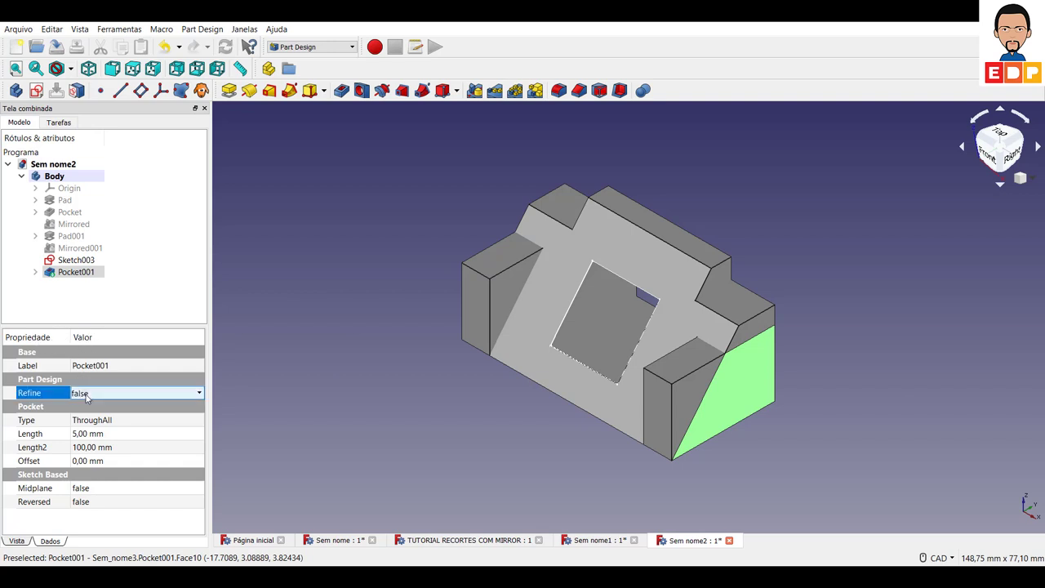
left_click(86, 395)
left_click(87, 418)
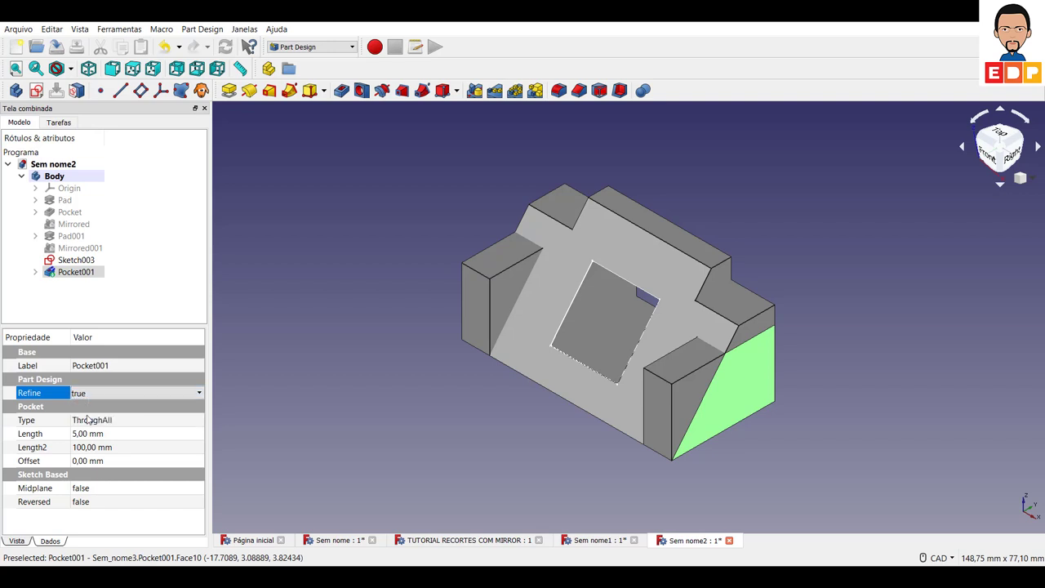
left_click(927, 439)
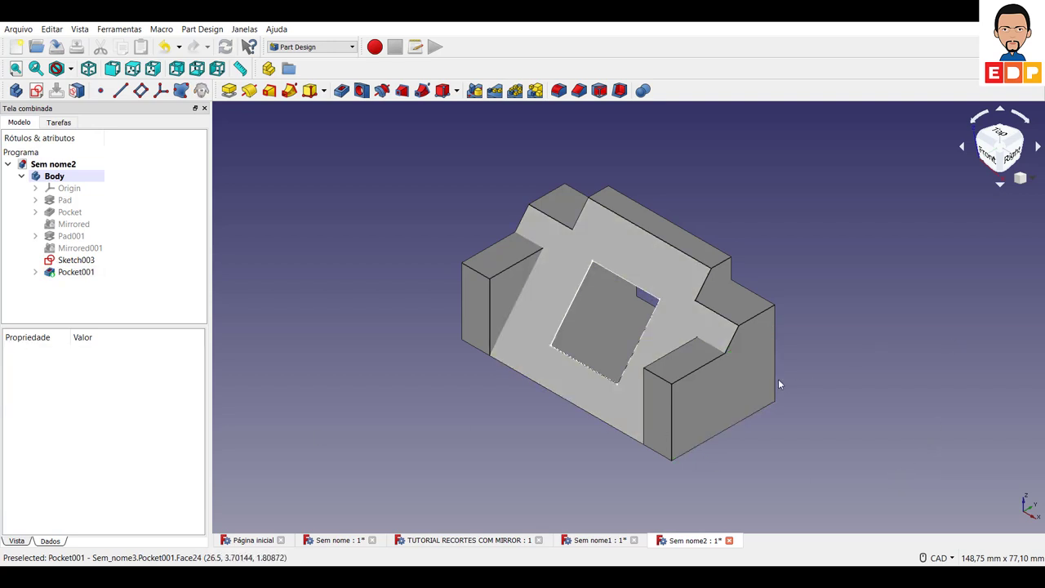
left_click(982, 139)
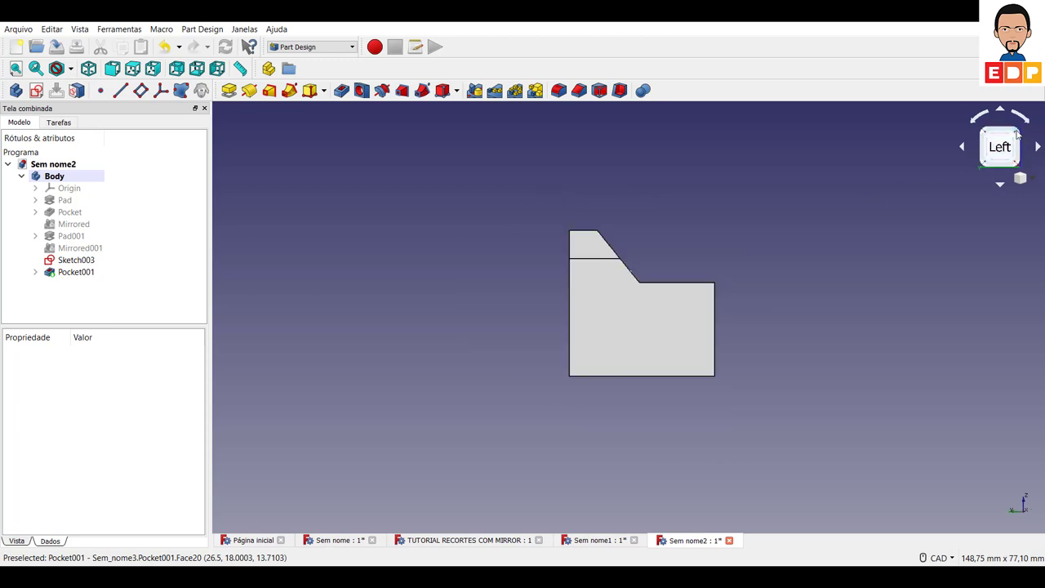
left_click(1018, 135)
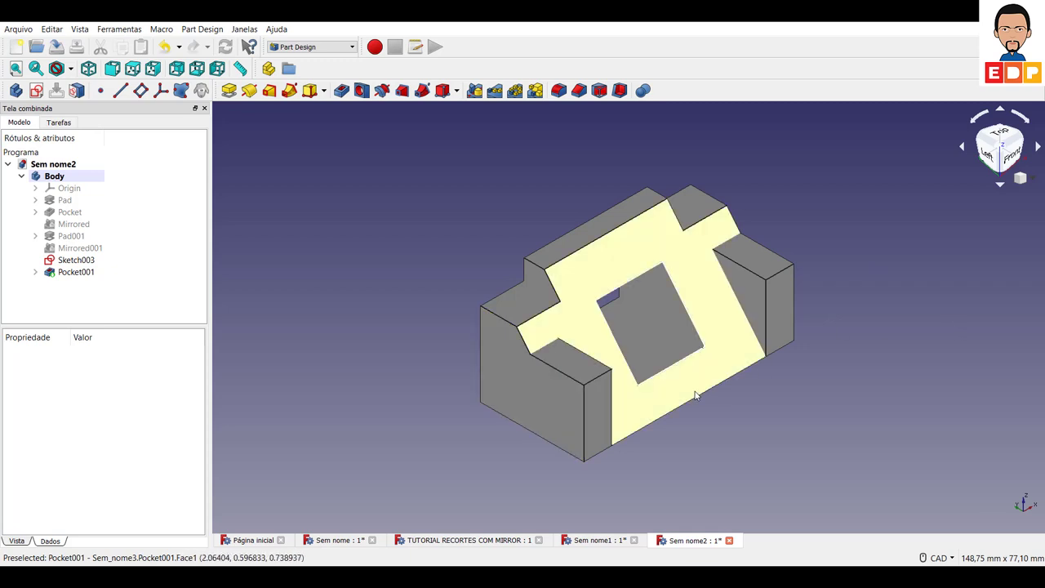